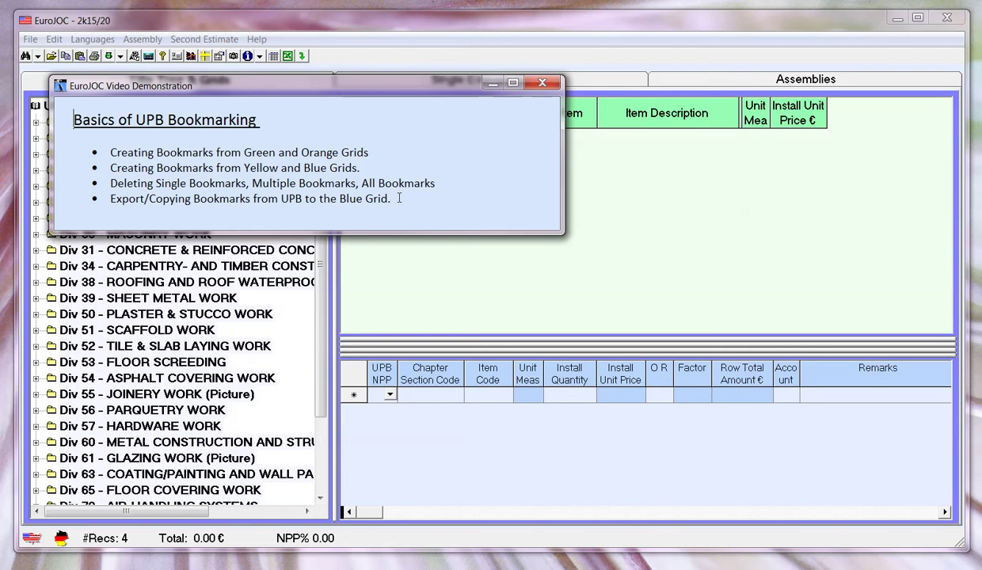
Open title 00-21-02002 under Div 00 Earthwork, section 00-2 Soil of building pits, group 00-21 Excavate building pits.
{"action": "left_click", "coordinate": [403, 26]}
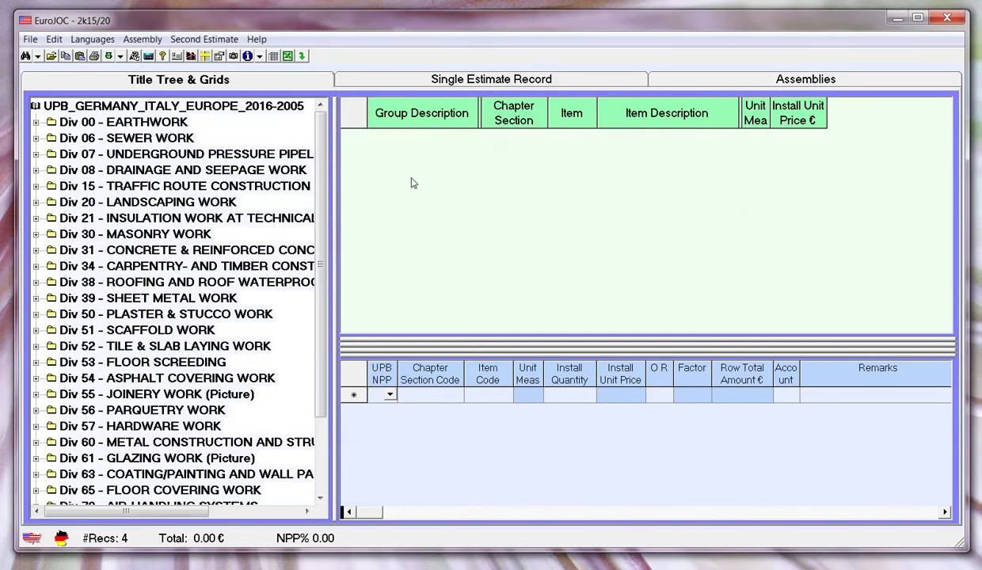
{"action": "left_click", "coordinate": [35, 122]}
{"action": "left_click", "coordinate": [51, 170]}
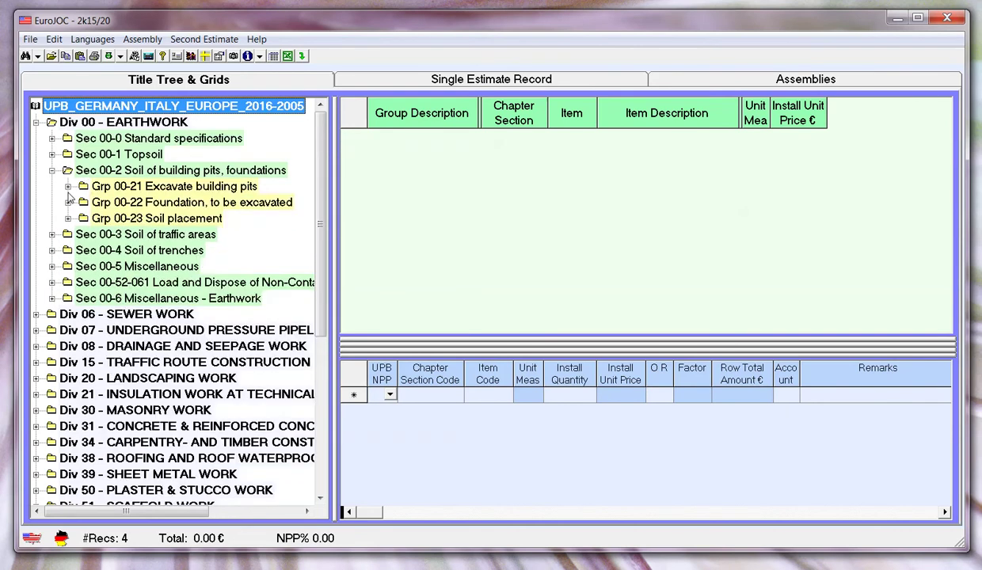
{"action": "left_click", "coordinate": [69, 186]}
{"action": "left_click", "coordinate": [84, 203]}
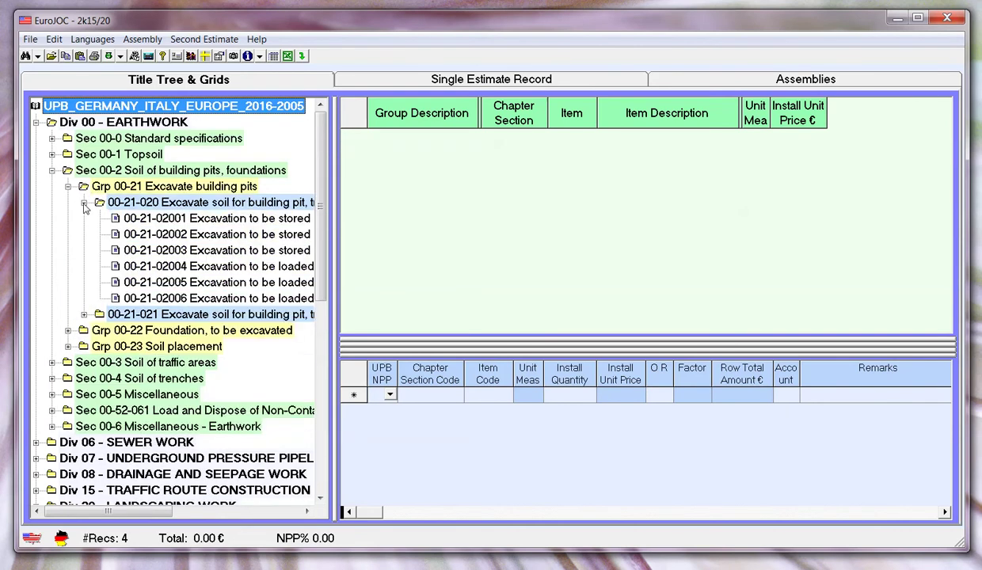
{"action": "left_click", "coordinate": [119, 236]}
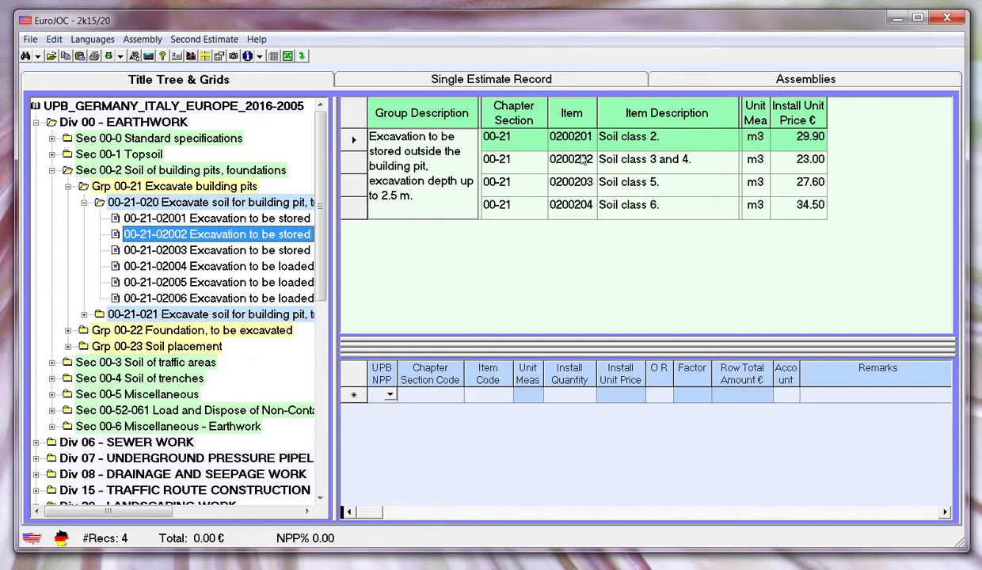
Bookmark UPB item 0200202, Soil class 3 and 4, from the green grid.
{"action": "left_click", "coordinate": [582, 161]}
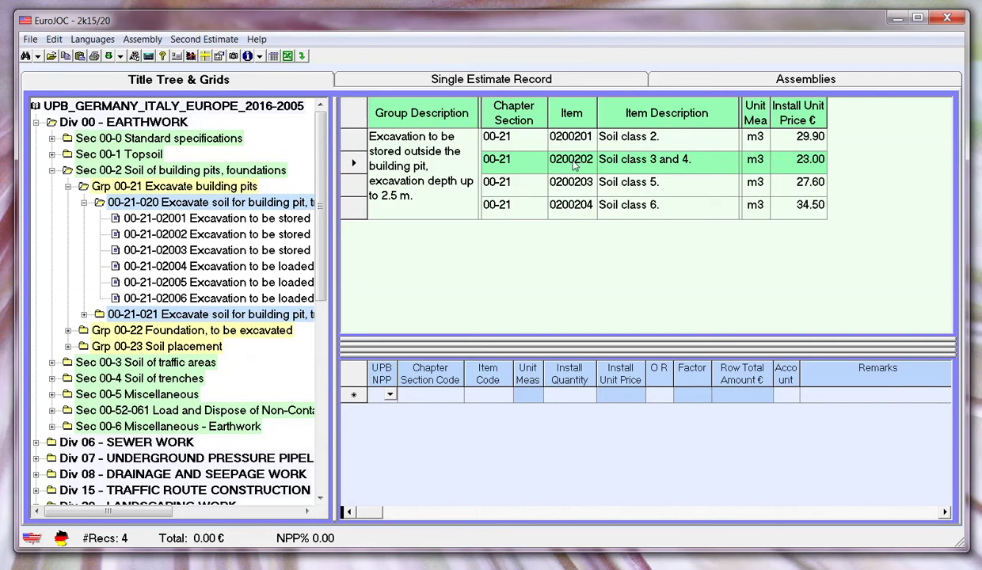
{"action": "right_click", "coordinate": [575, 163]}
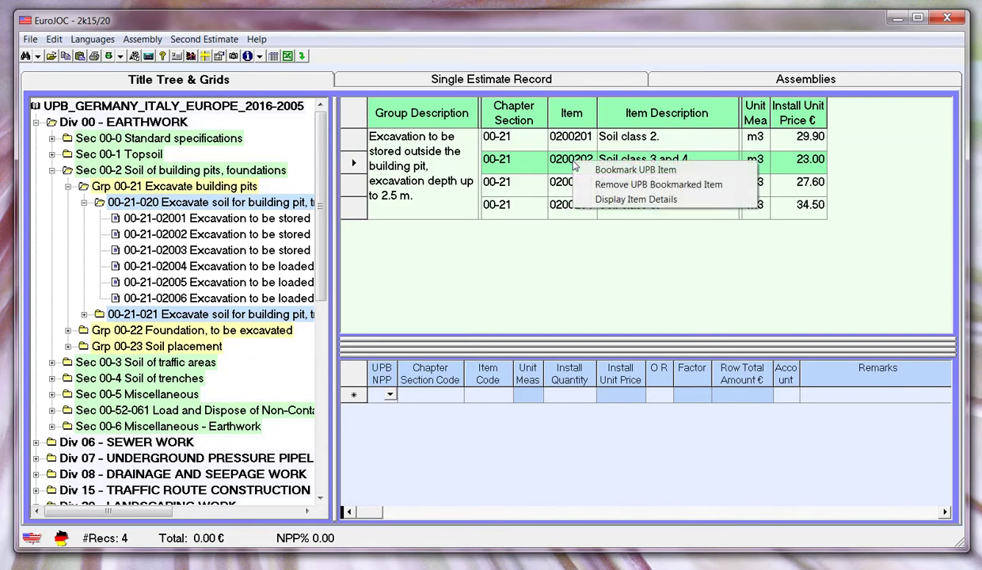
{"action": "left_click", "coordinate": [617, 171]}
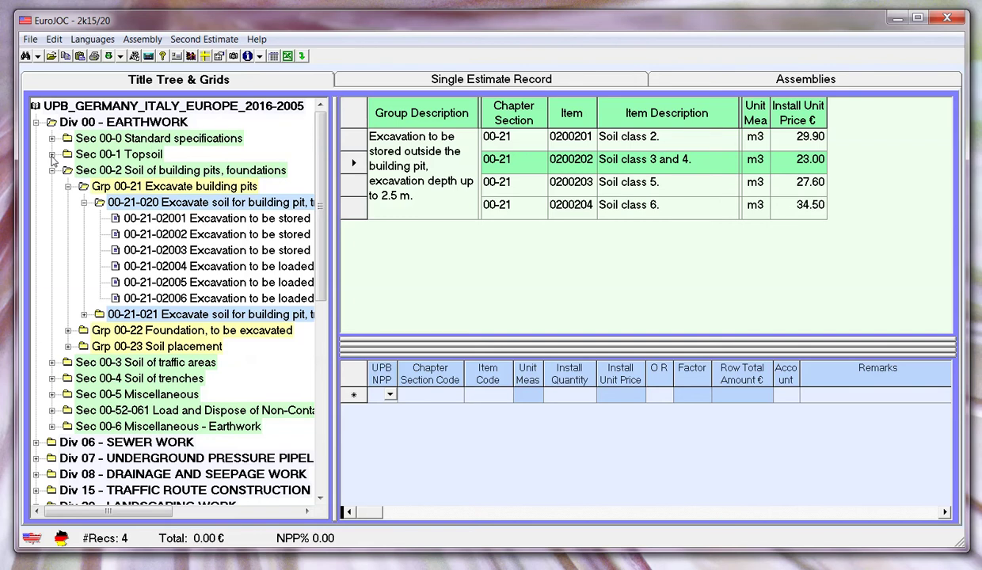
Collapse Div 00 and open title 07-11-1001 under Div 07, section 07-1 Gas lines, group 07-11 of steel, 07-11-10.
{"action": "left_click", "coordinate": [36, 122]}
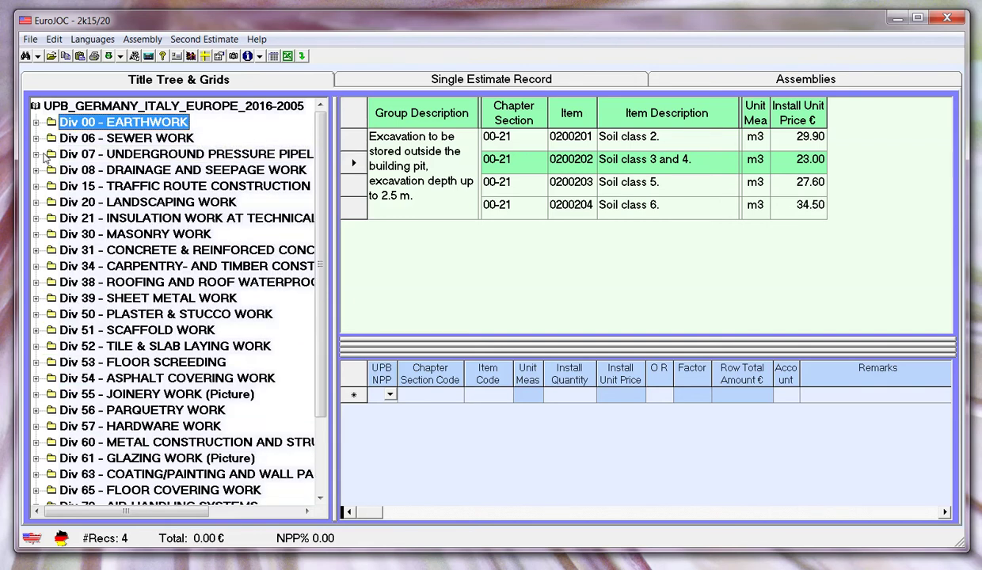
{"action": "left_click", "coordinate": [35, 138]}
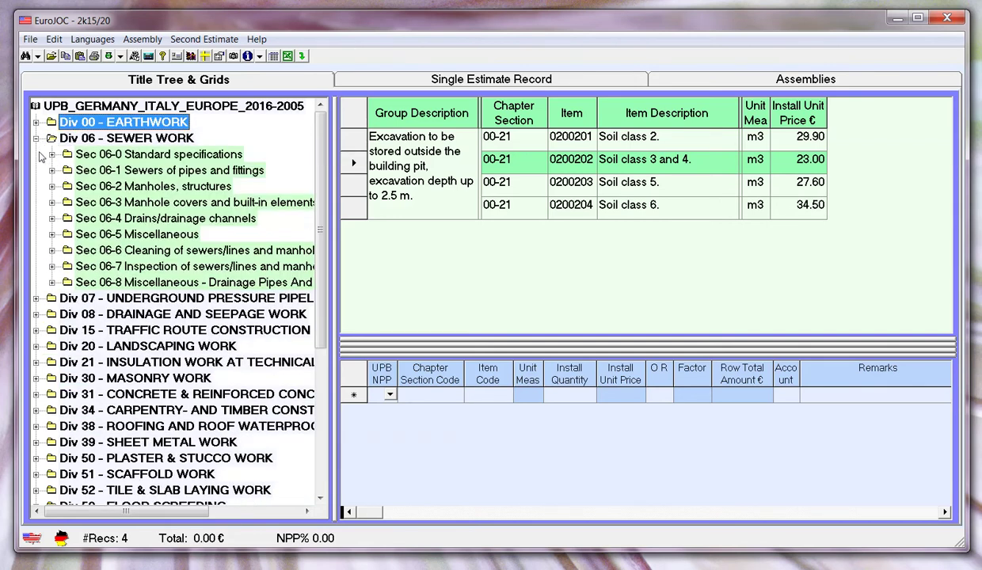
{"action": "left_click", "coordinate": [52, 170]}
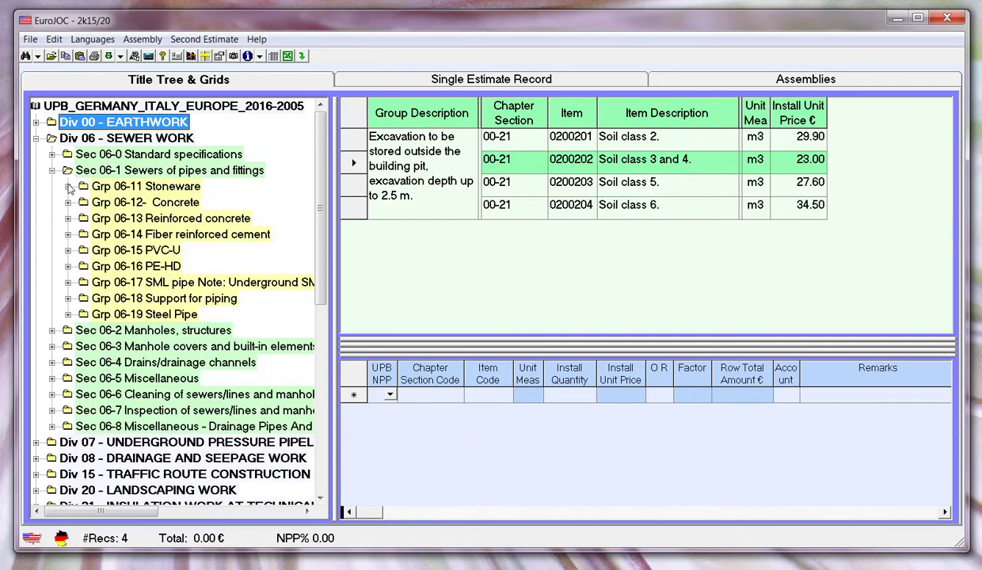
{"action": "left_click", "coordinate": [35, 441]}
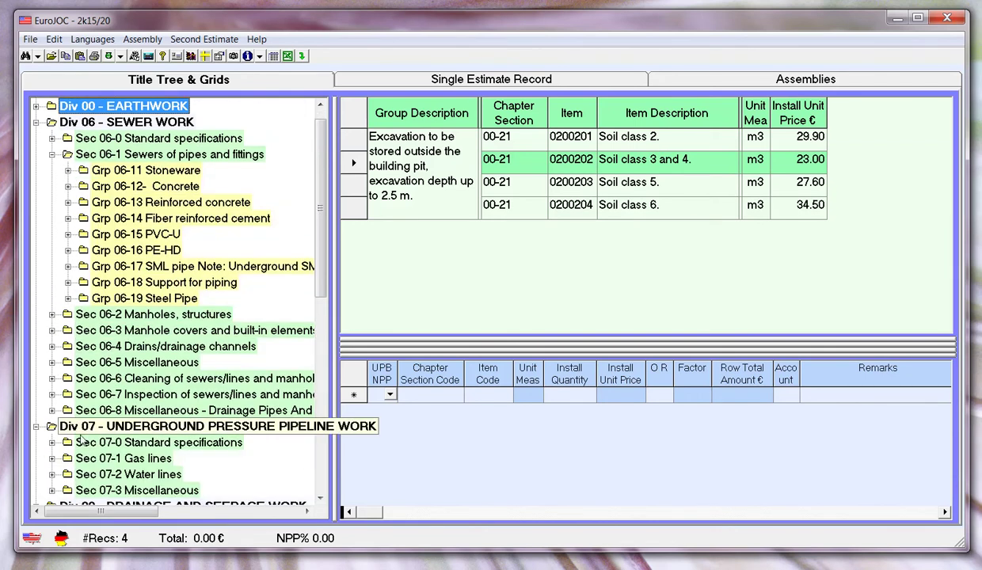
{"action": "left_click", "coordinate": [51, 458]}
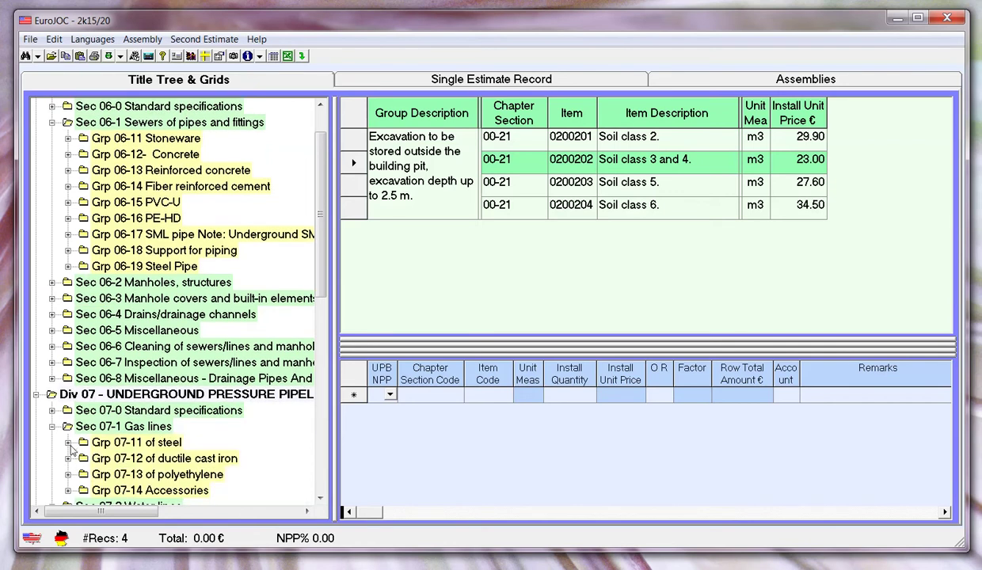
{"action": "left_click", "coordinate": [69, 442]}
{"action": "left_click", "coordinate": [84, 411]}
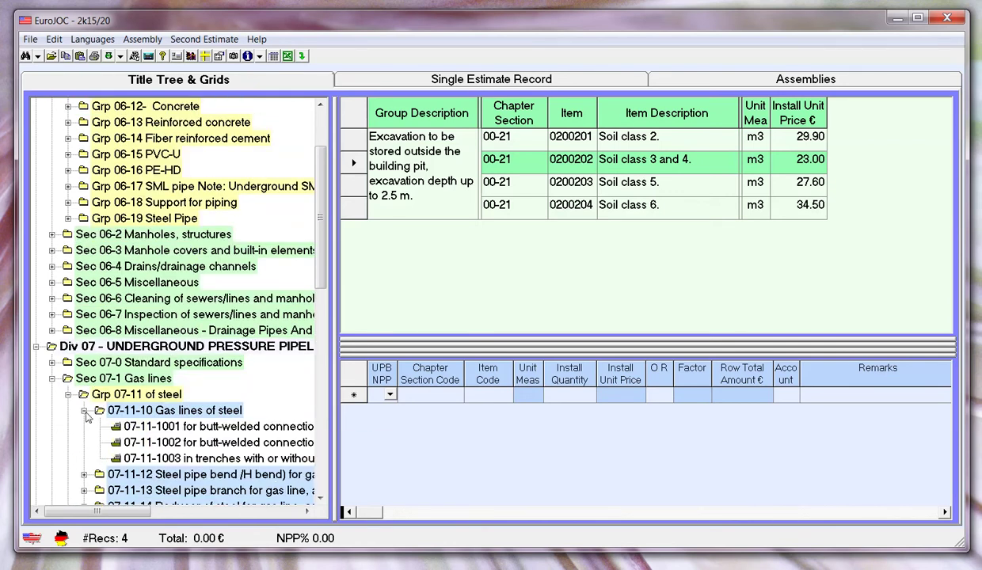
{"action": "left_click", "coordinate": [141, 427]}
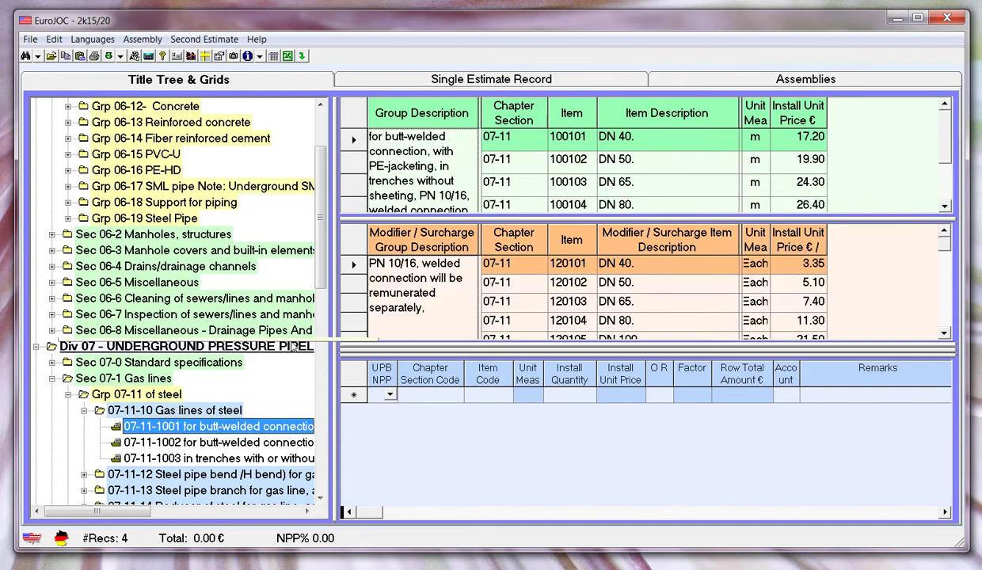
{"action": "left_click_drag", "start_coordinate": [321, 270], "coordinate": [327, 314]}
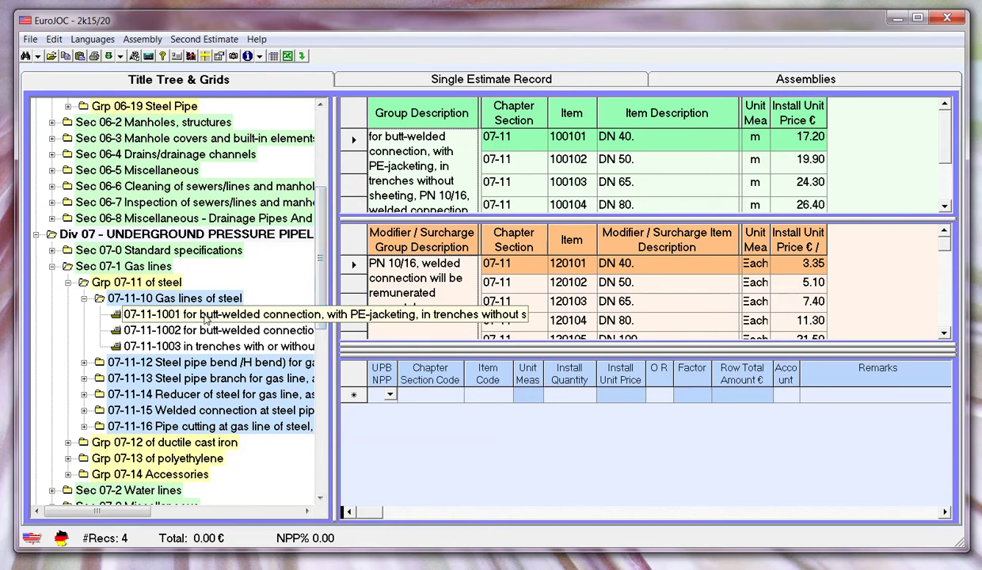
Bookmark modifier item 120102, DN 50, from the orange grid.
{"action": "left_click", "coordinate": [578, 285]}
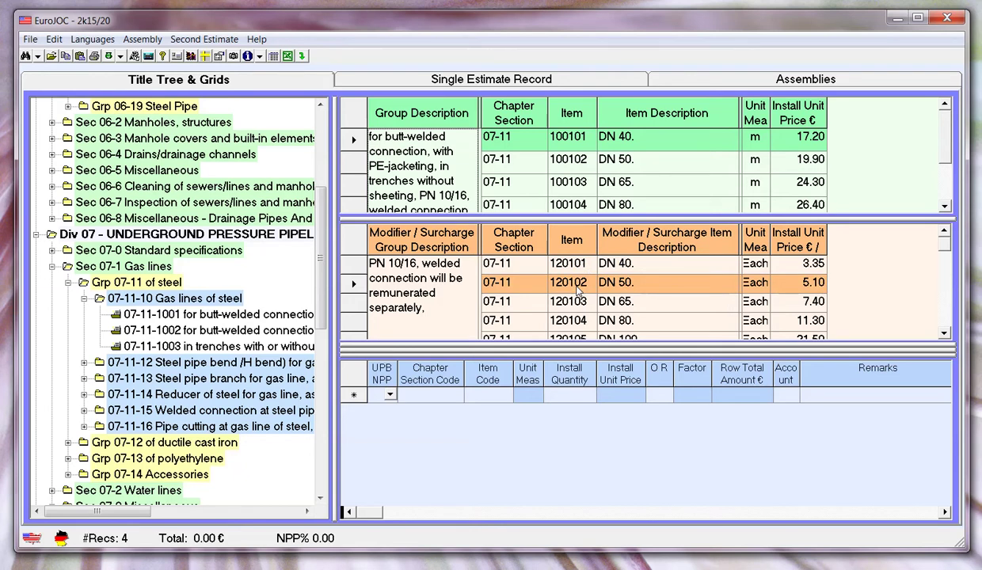
{"action": "right_click", "coordinate": [579, 291]}
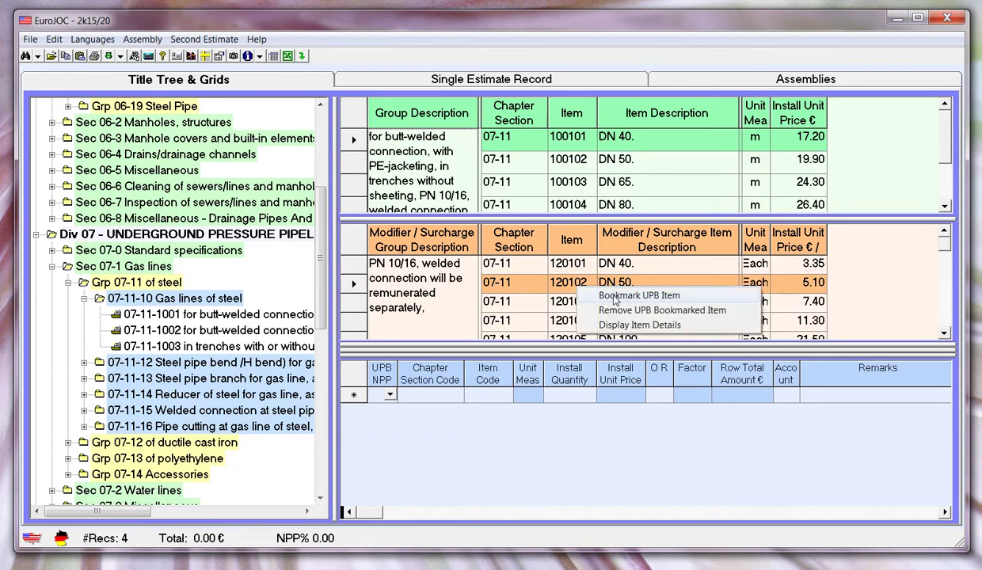
{"action": "left_click", "coordinate": [614, 296]}
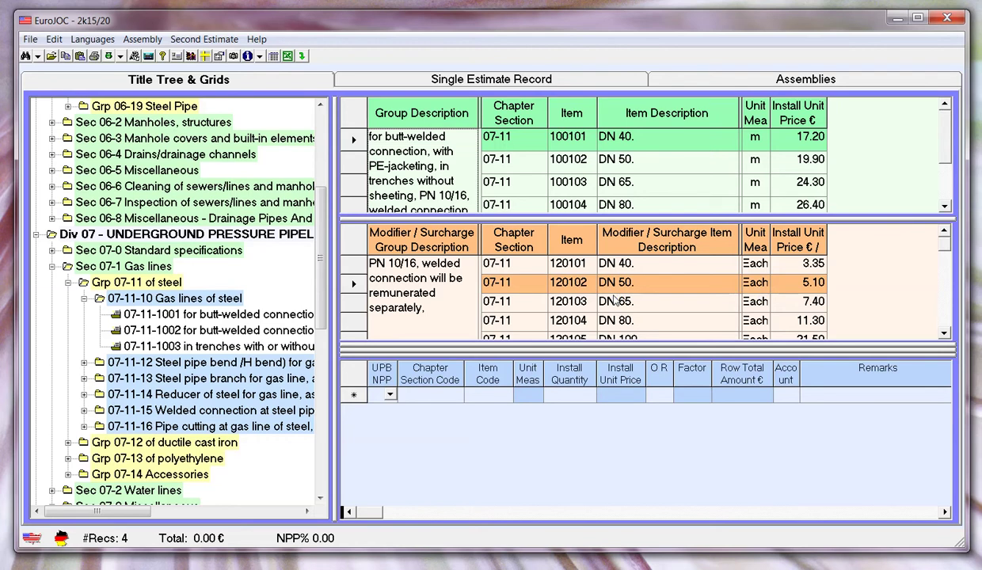
Show only bookmark titles in the tree and copy the bookmarked Earthwork item 0200202 into the blue estimate grid.
{"action": "right_click", "coordinate": [286, 275]}
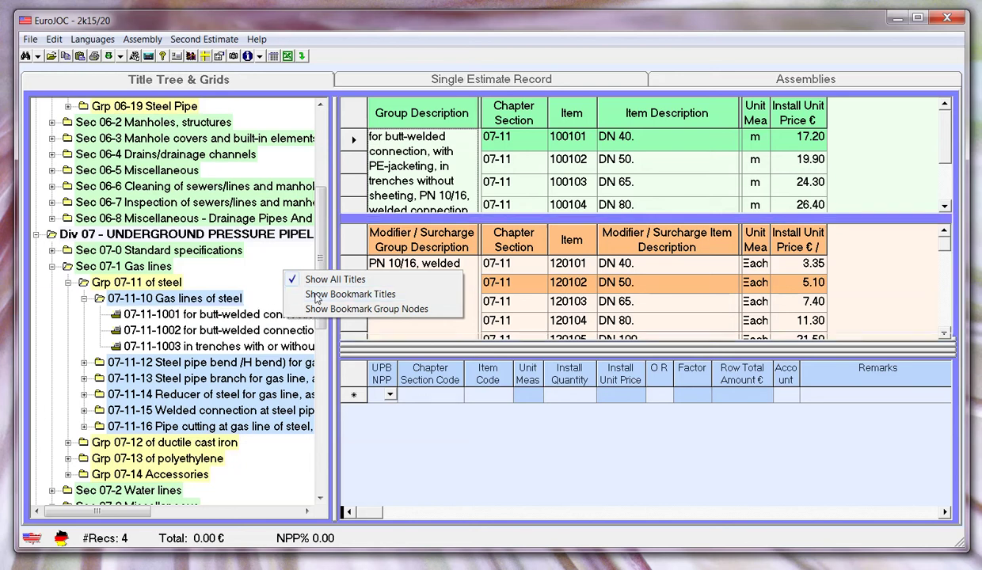
{"action": "left_click", "coordinate": [350, 294]}
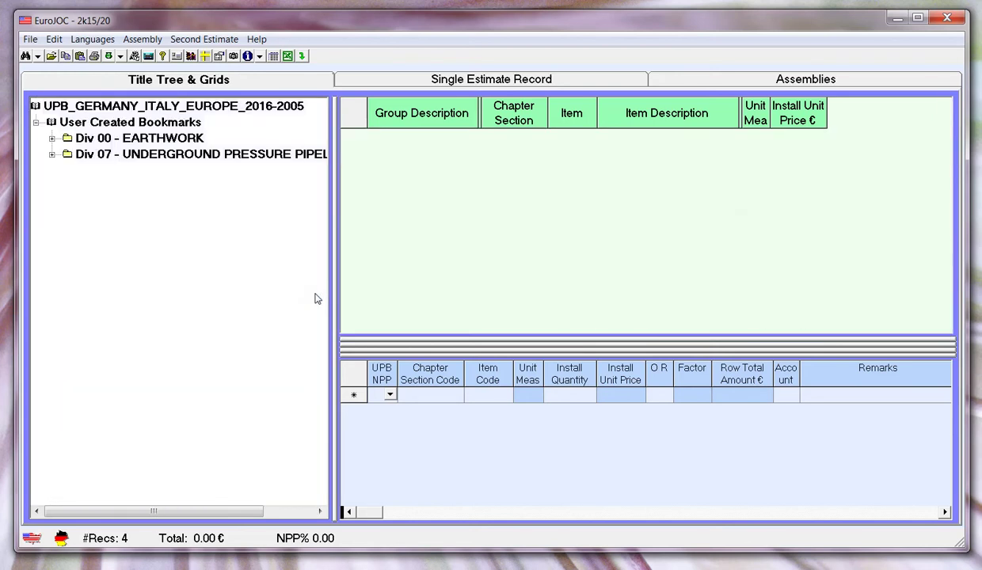
{"action": "left_click", "coordinate": [52, 138]}
{"action": "left_click", "coordinate": [69, 155]}
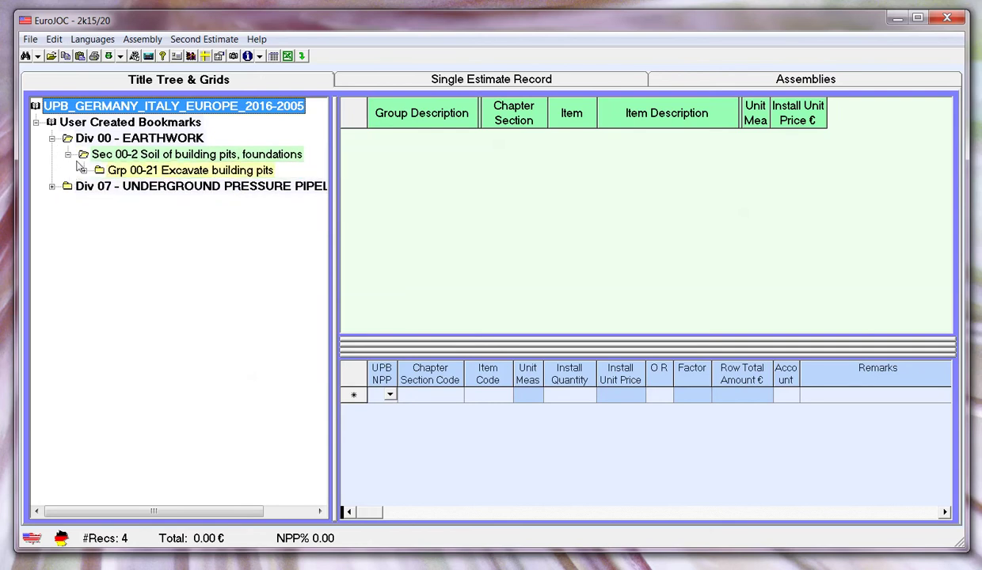
{"action": "left_click", "coordinate": [84, 170]}
{"action": "left_click", "coordinate": [99, 187]}
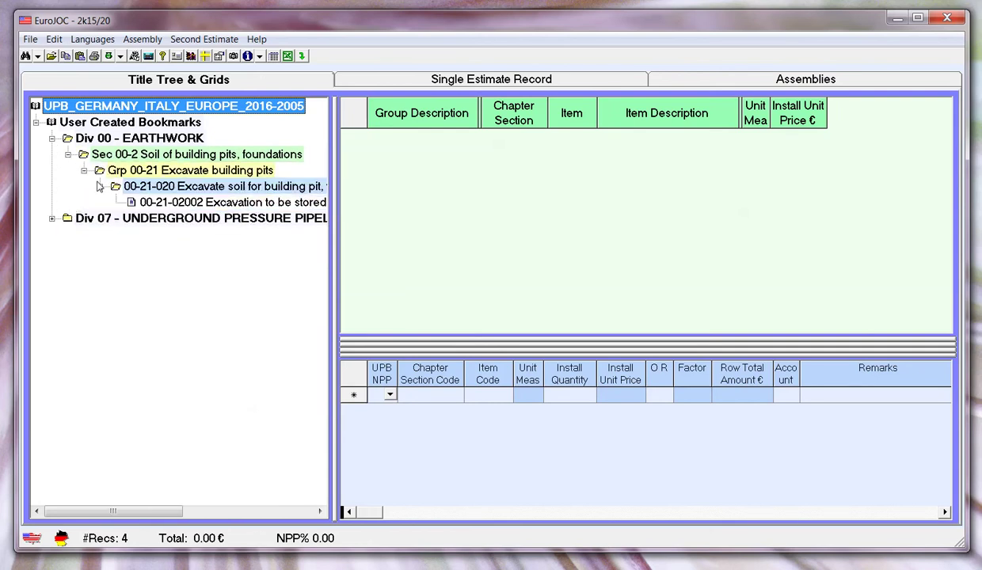
{"action": "left_click", "coordinate": [137, 203]}
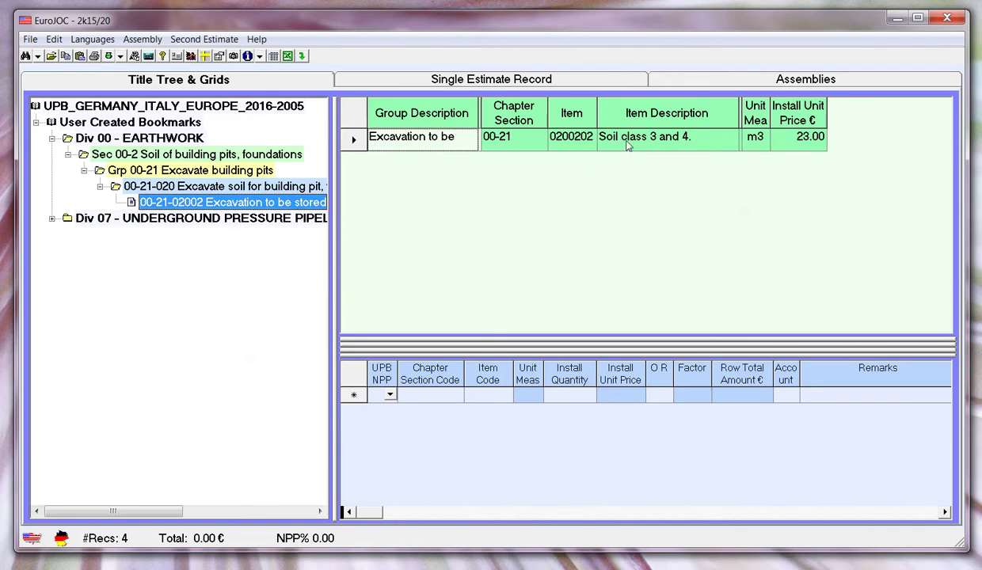
{"action": "left_click_drag", "start_coordinate": [630, 149], "coordinate": [658, 400]}
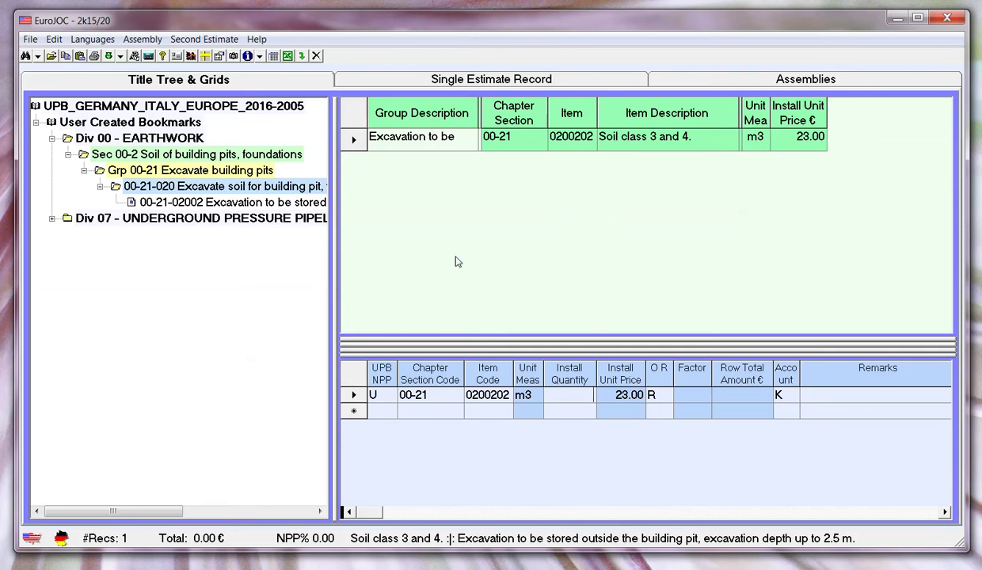
Open the bookmarked title 07-11-1201 under Div 07 and add item 100102 and modifier 120102 to the estimate grid.
{"action": "left_click", "coordinate": [51, 219]}
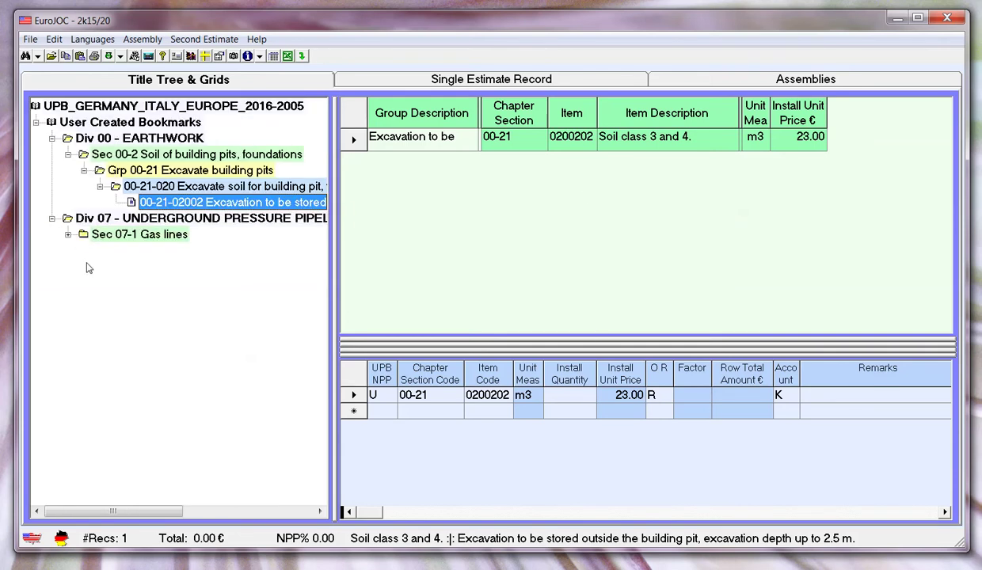
{"action": "left_click", "coordinate": [84, 251]}
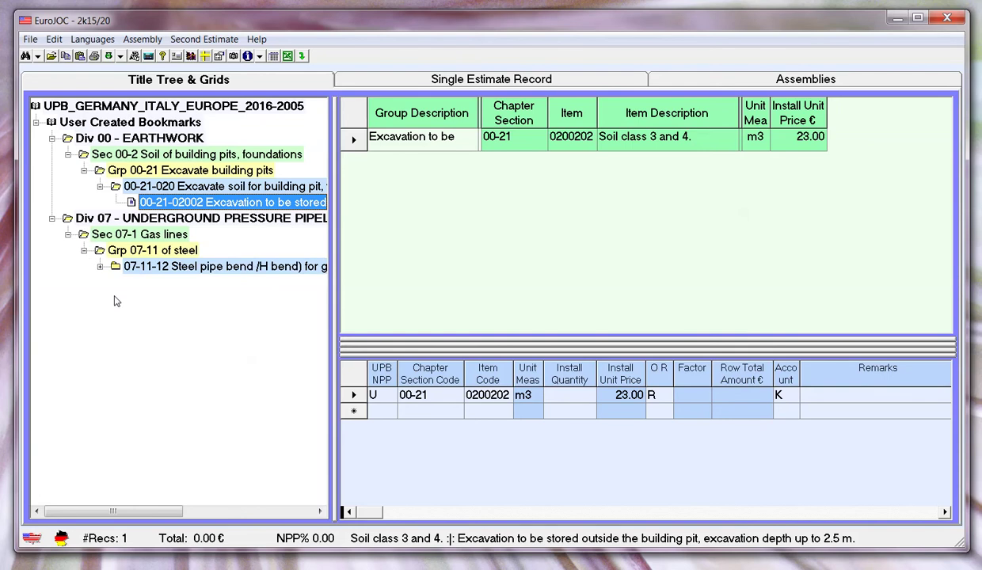
{"action": "left_click", "coordinate": [100, 268]}
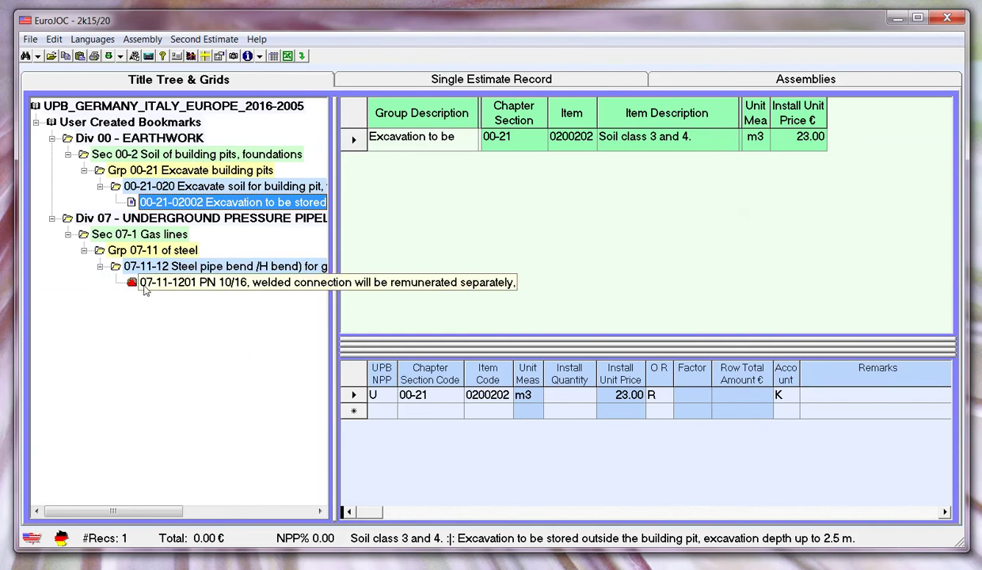
{"action": "left_click", "coordinate": [143, 285]}
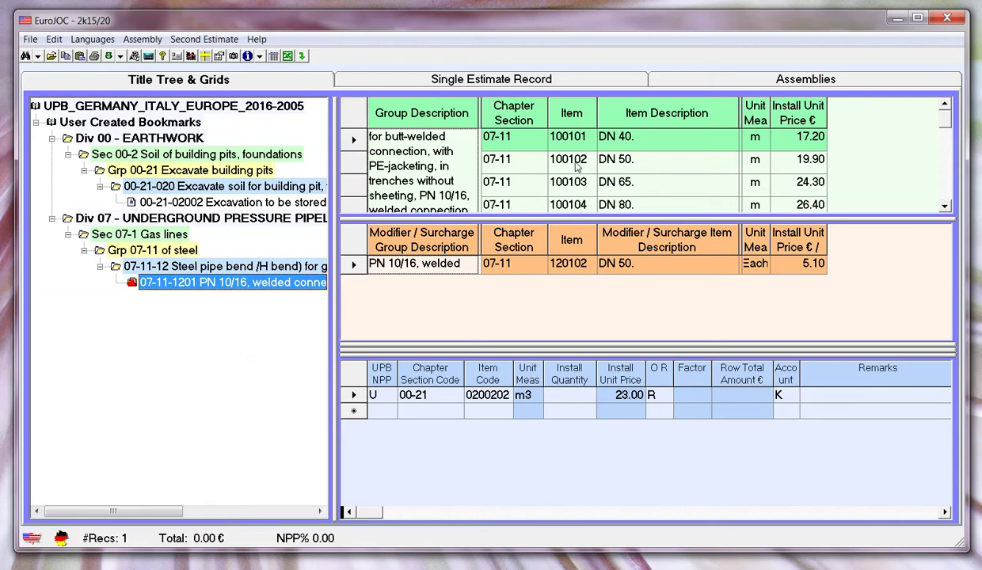
{"action": "double_click", "coordinate": [669, 168]}
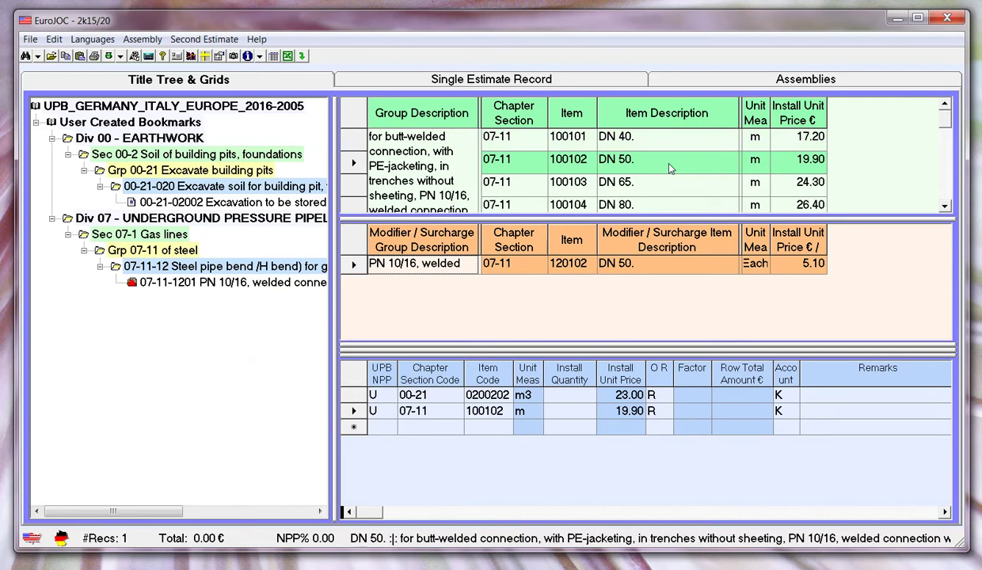
{"action": "double_click", "coordinate": [629, 271]}
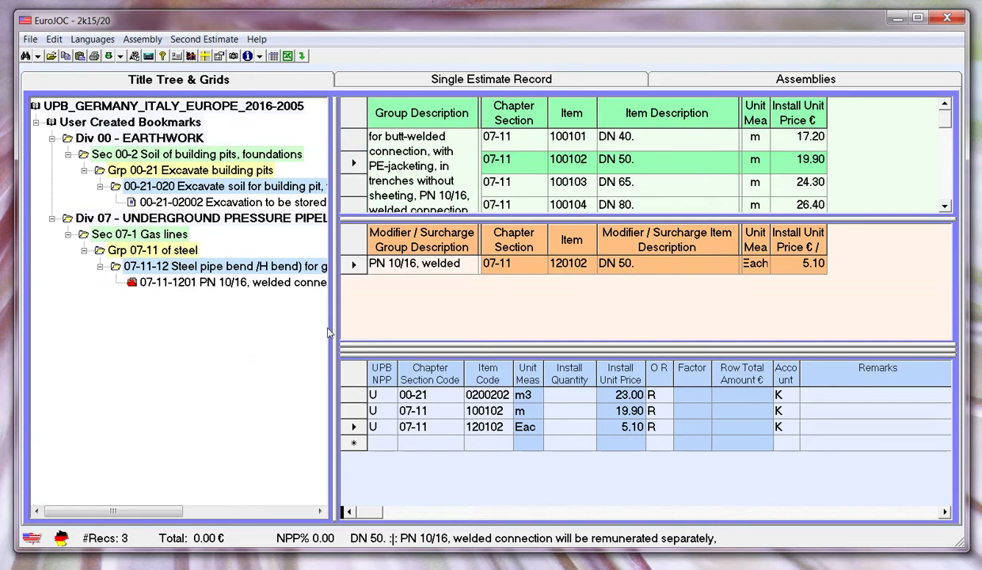
Examine both bookmarks as bookmark group nodes, and return the tree to showing bookmark titles.
{"action": "right_click", "coordinate": [232, 362]}
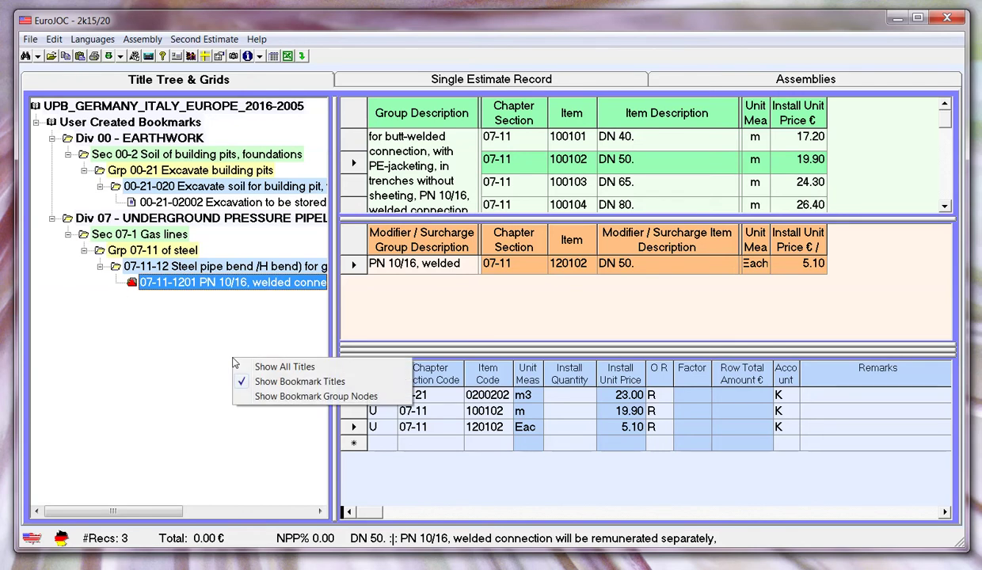
{"action": "left_click", "coordinate": [290, 399]}
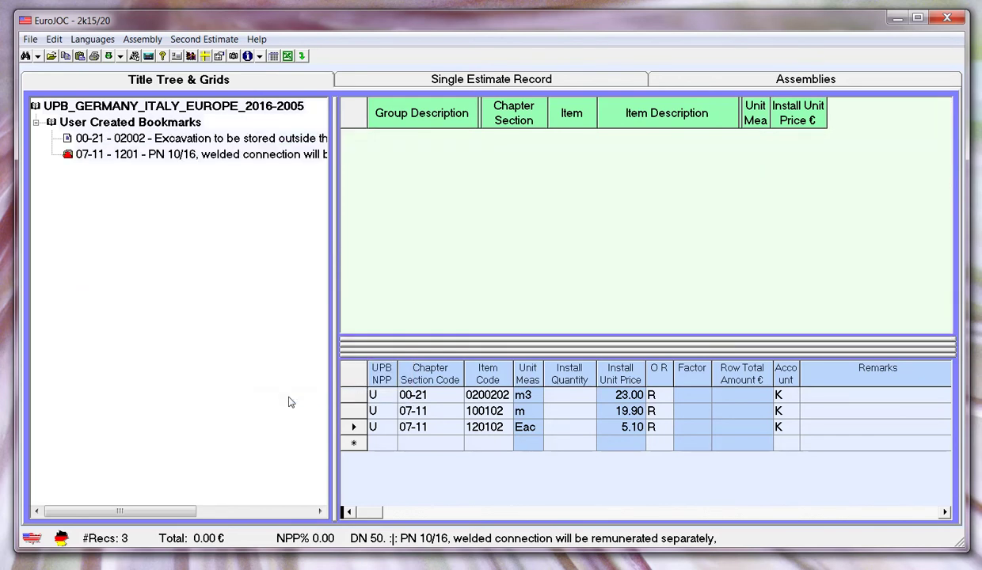
{"action": "left_click", "coordinate": [127, 143]}
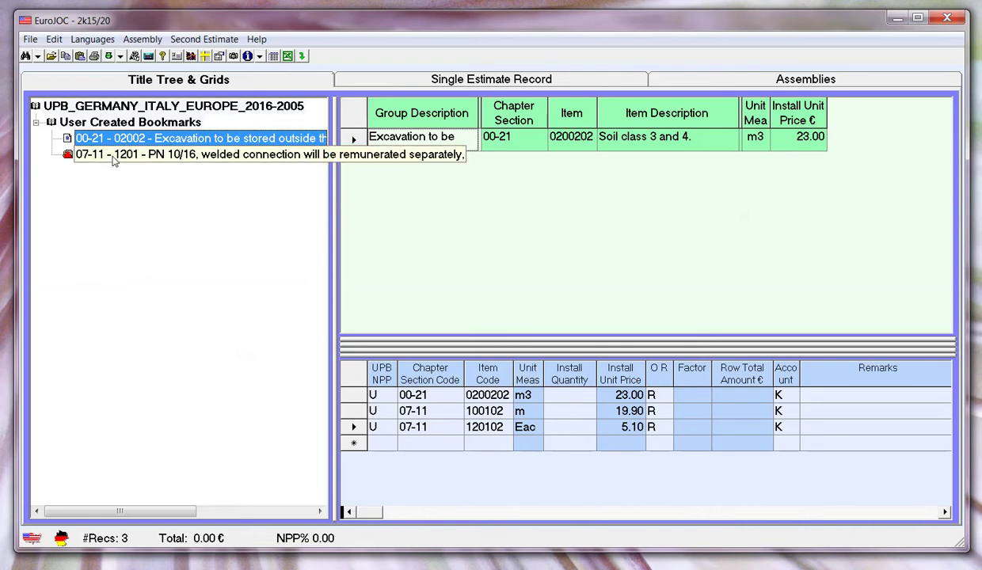
{"action": "left_click", "coordinate": [112, 156]}
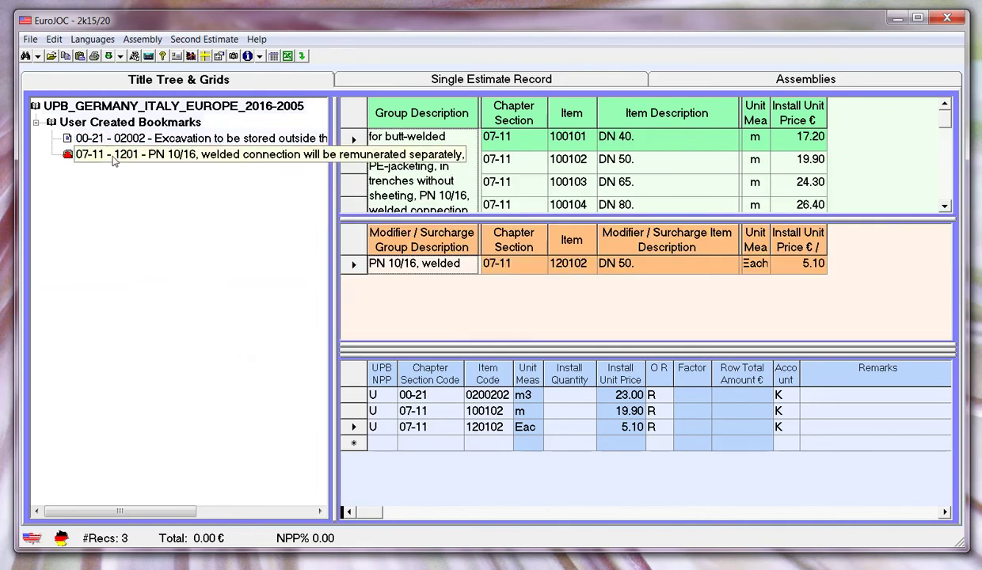
{"action": "right_click", "coordinate": [157, 268]}
{"action": "left_click", "coordinate": [218, 284]}
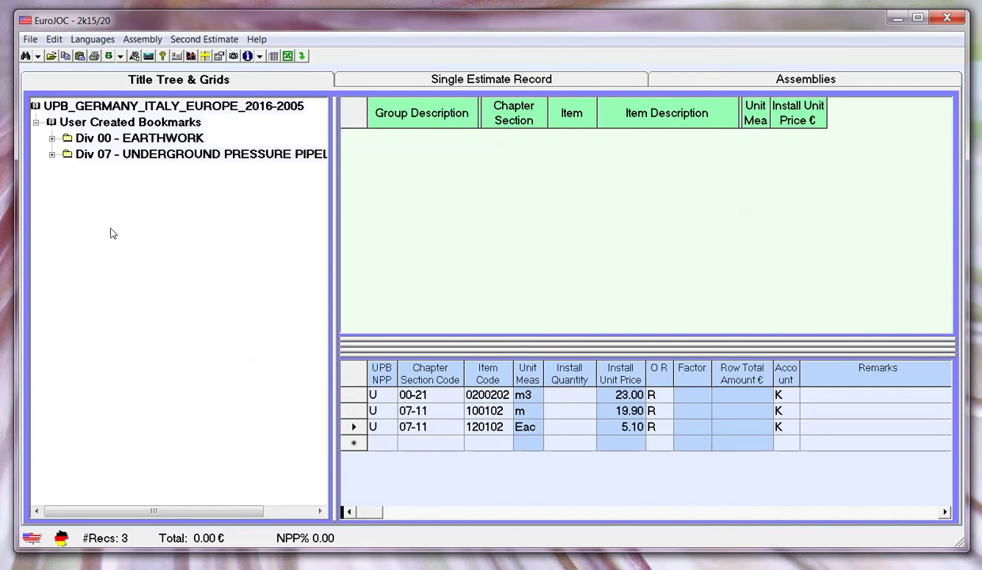
Return the title tree to showing all titles.
{"action": "right_click", "coordinate": [174, 282]}
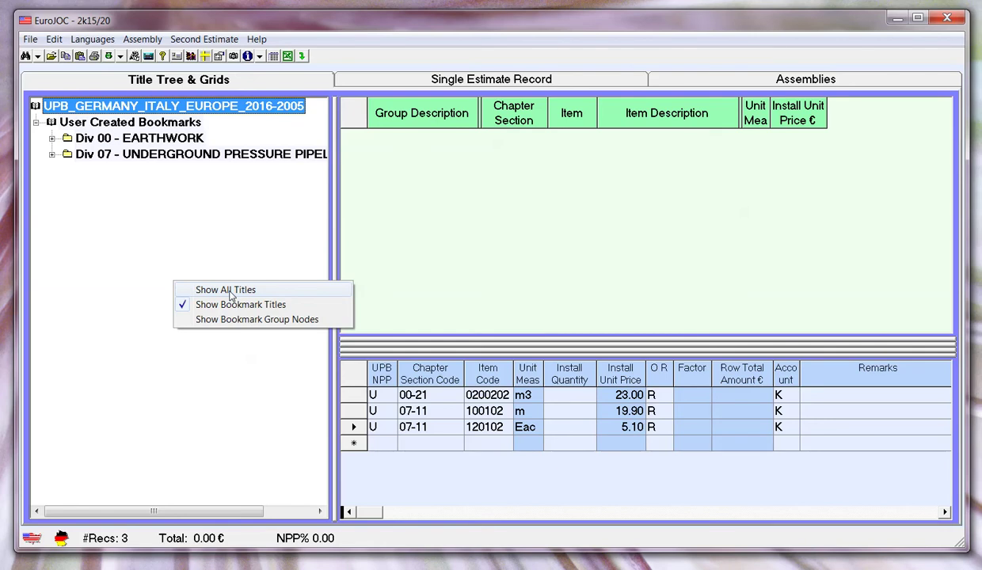
{"action": "left_click", "coordinate": [225, 290]}
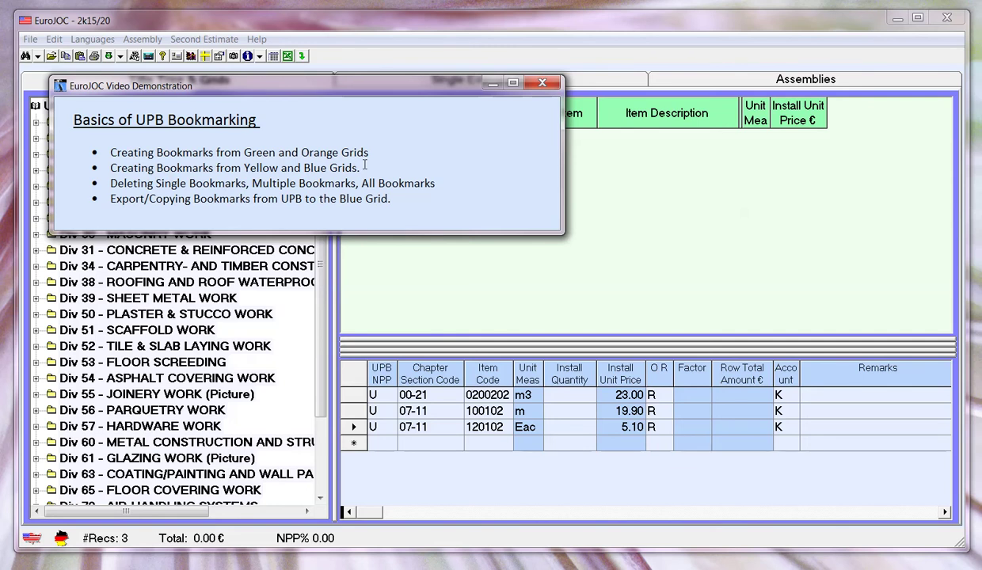
{"action": "left_click", "coordinate": [591, 260]}
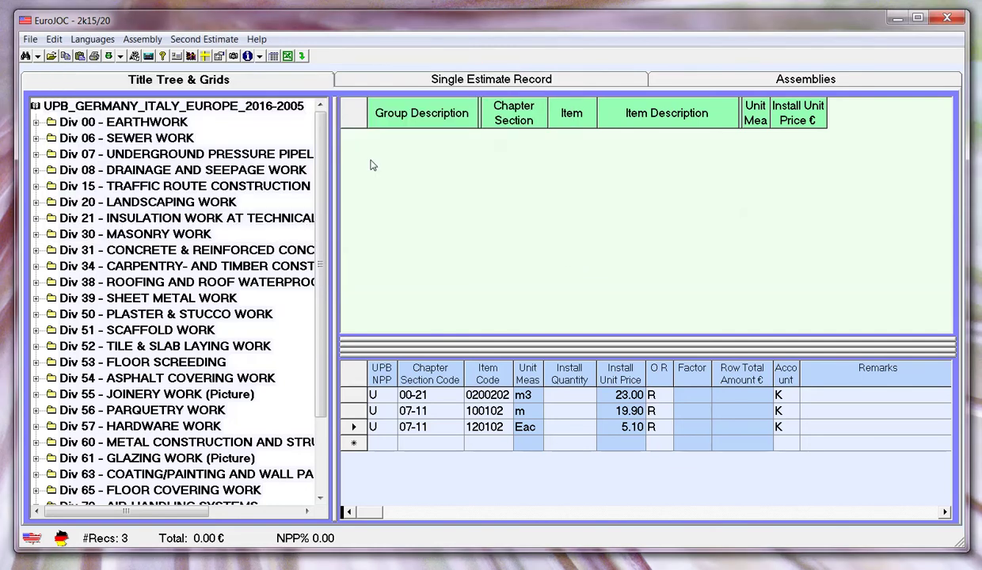
Open Estimate 06 - Using Baskets of the K1-677 Primary School Perimeter Rehab project in Example Contract_Germany.con as the second estimate.
{"action": "left_click", "coordinate": [204, 39]}
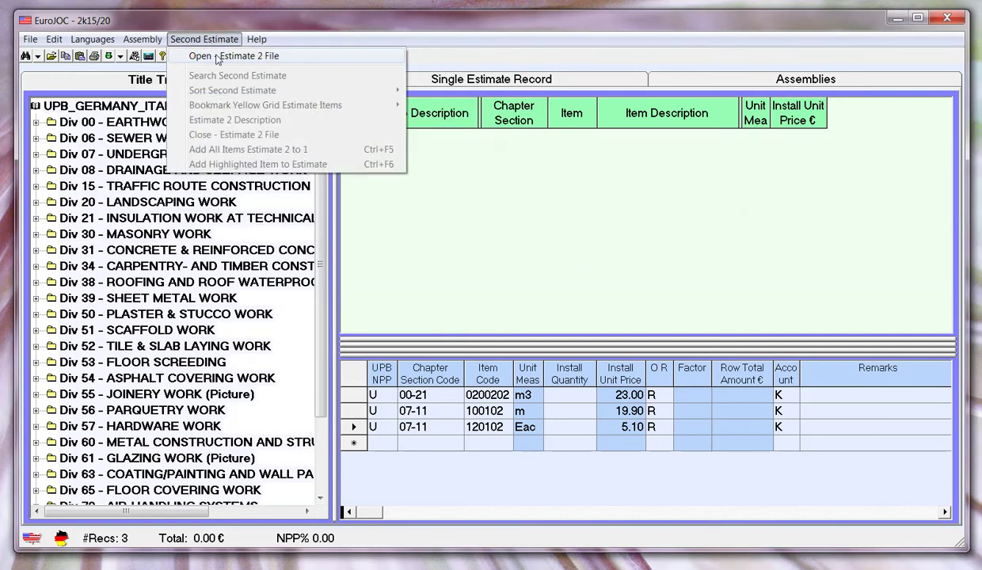
{"action": "left_click", "coordinate": [218, 55]}
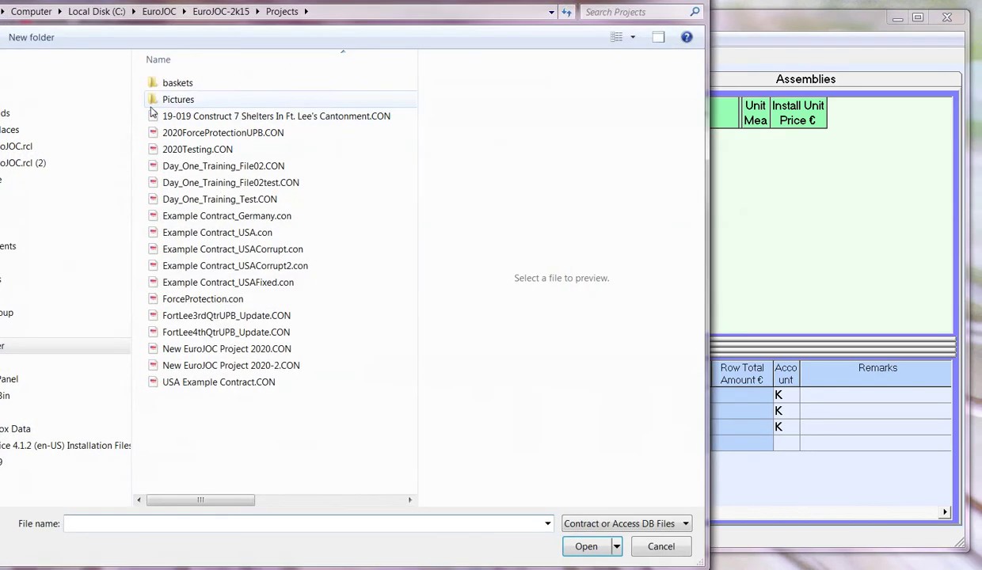
{"action": "left_click", "coordinate": [230, 217]}
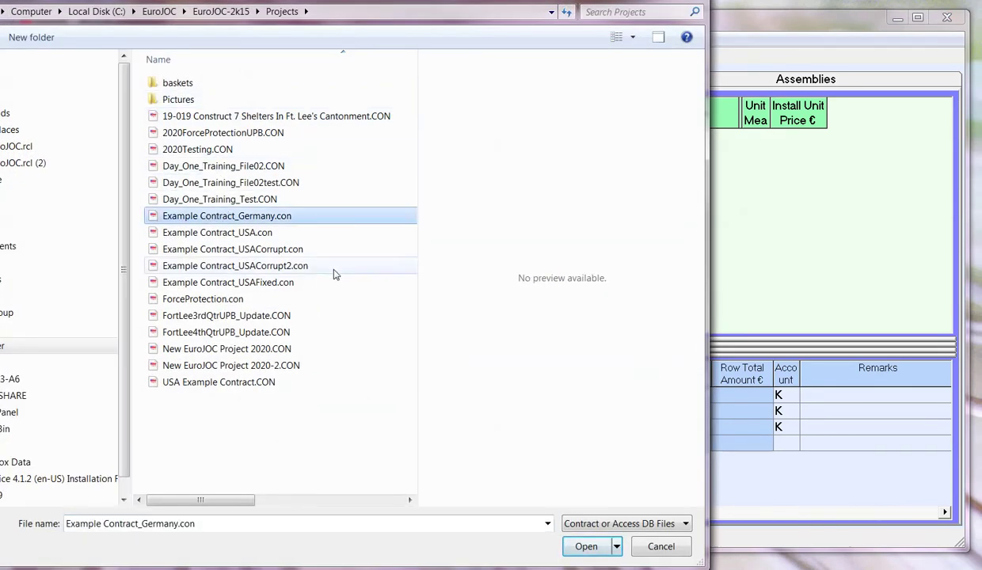
{"action": "left_click", "coordinate": [584, 546]}
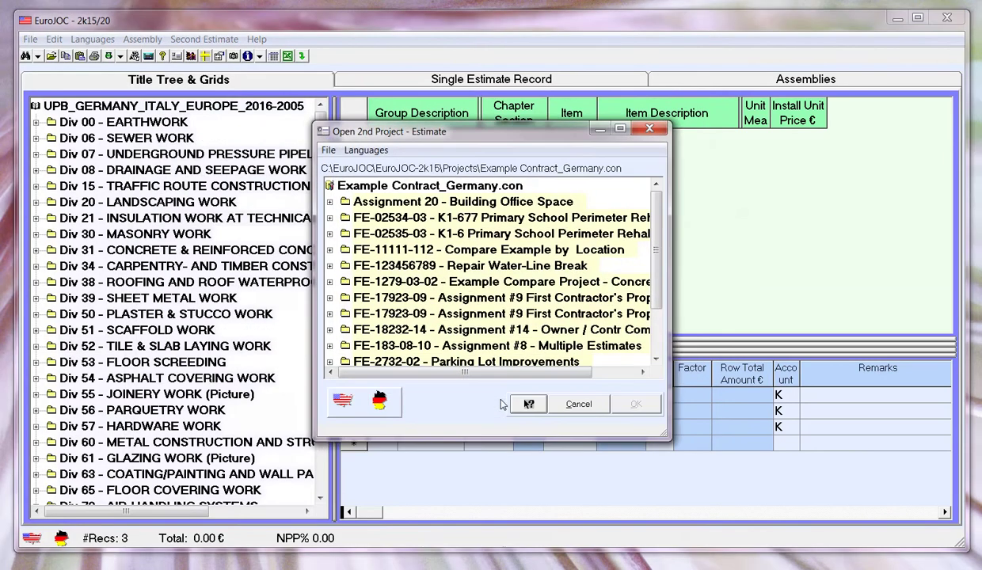
{"action": "left_click", "coordinate": [329, 217]}
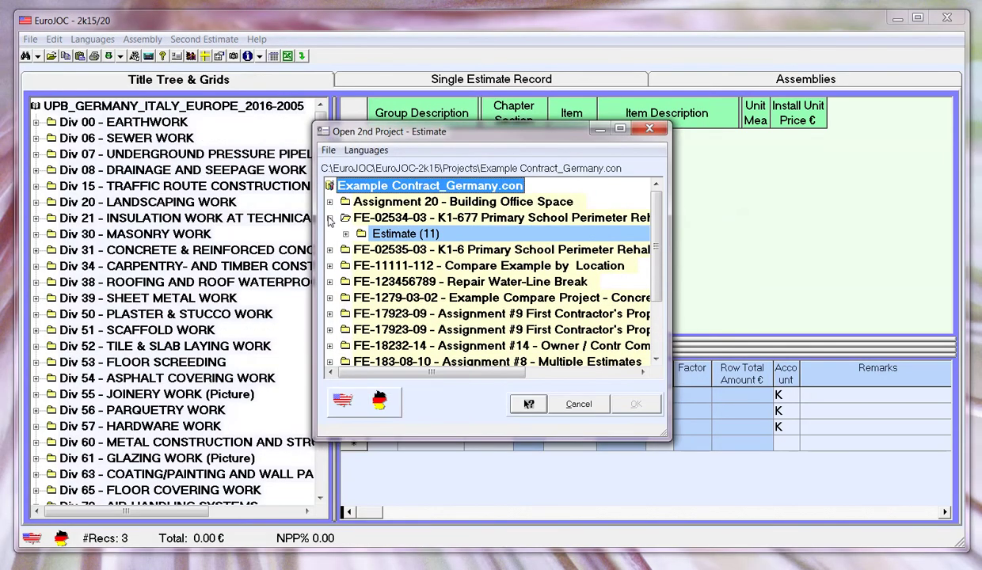
{"action": "left_click", "coordinate": [346, 235]}
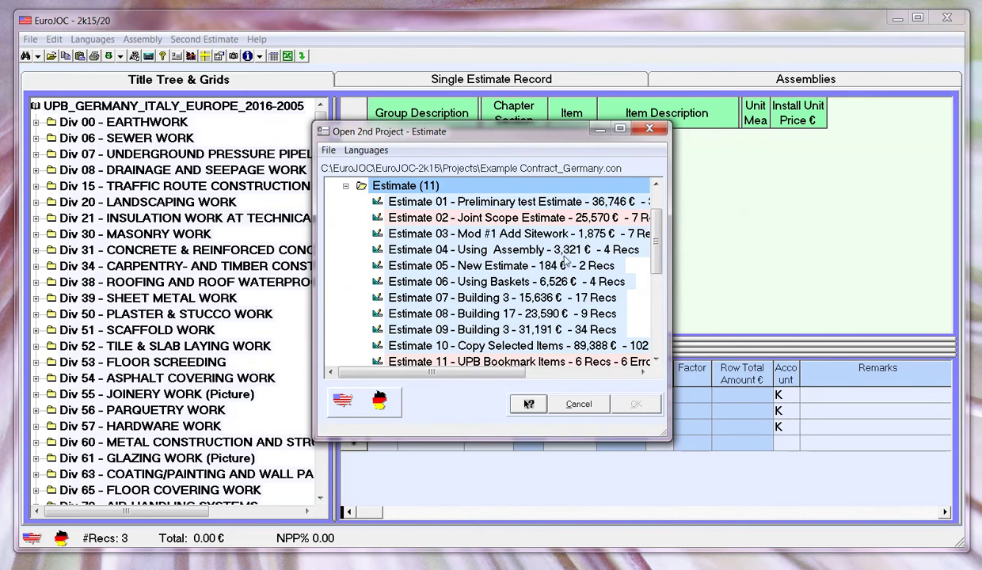
{"action": "left_click", "coordinate": [556, 284]}
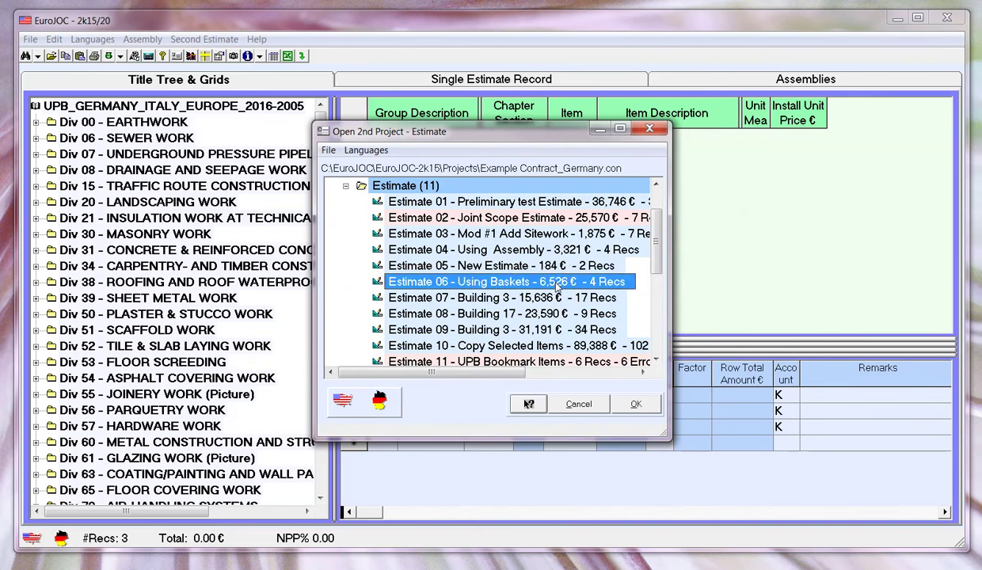
{"action": "left_click", "coordinate": [636, 405]}
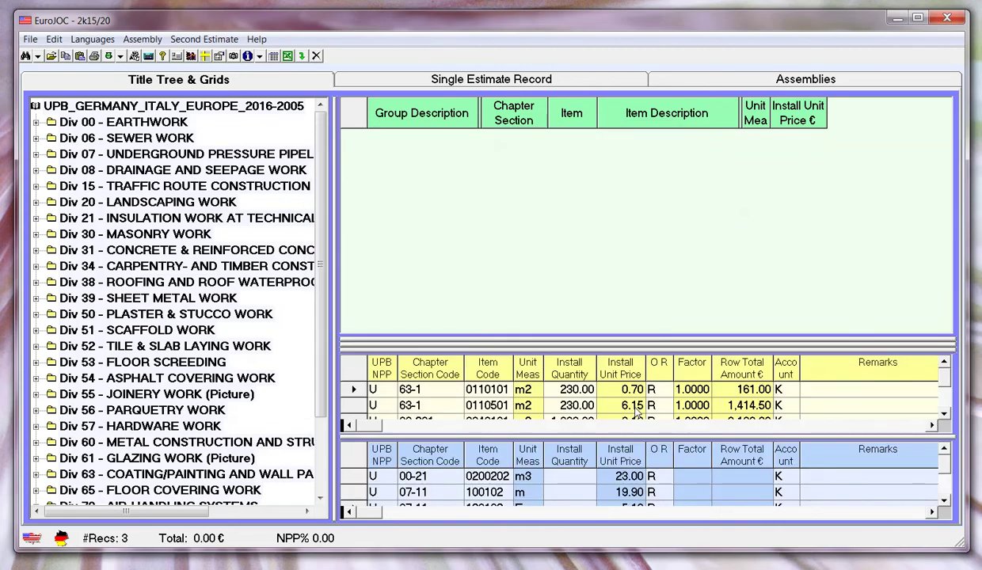
Enlarge the yellow grid, bookmark its estimate items, and show the bookmark group nodes in the tree.
{"action": "left_click", "coordinate": [576, 395]}
{"action": "left_click_drag", "start_coordinate": [572, 353], "coordinate": [560, 267]}
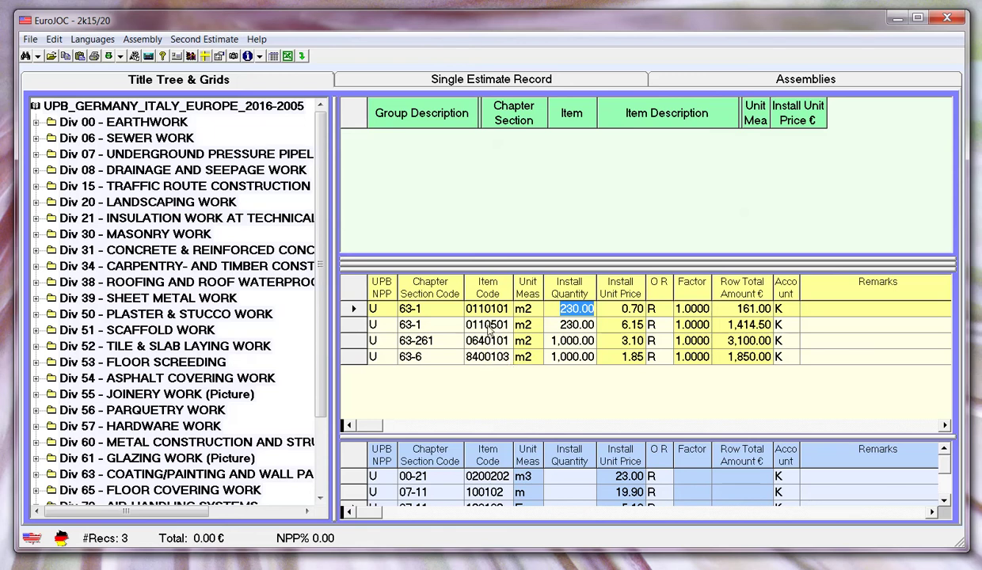
{"action": "right_click", "coordinate": [610, 338]}
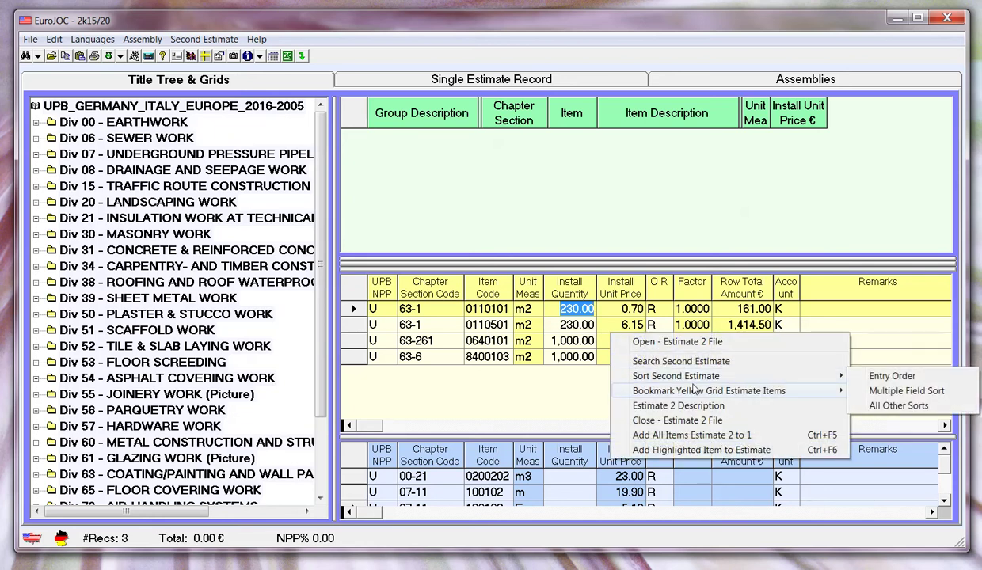
{"action": "mouse_move", "coordinate": [690, 393]}
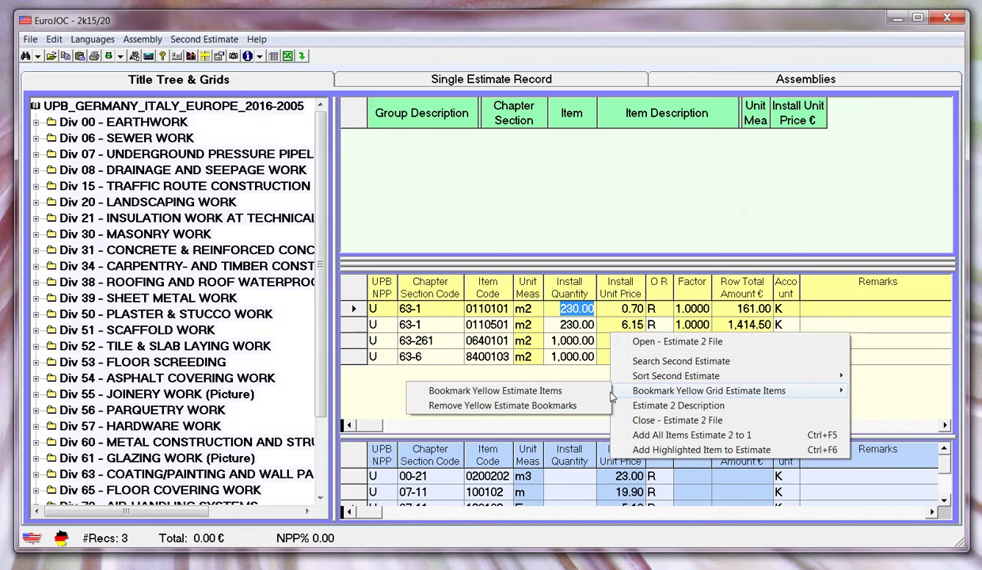
{"action": "left_click", "coordinate": [541, 392]}
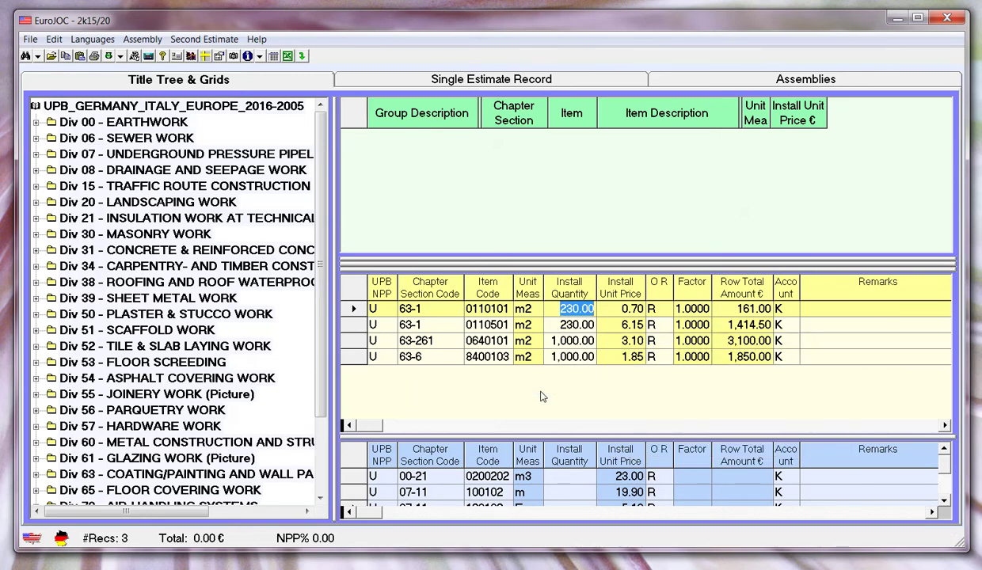
{"action": "right_click", "coordinate": [301, 326]}
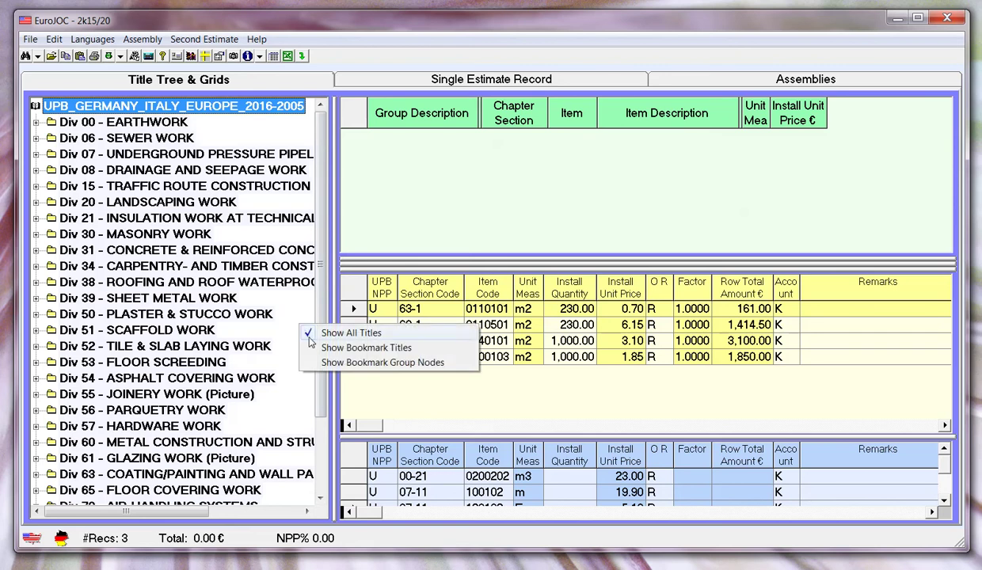
{"action": "left_click", "coordinate": [328, 363]}
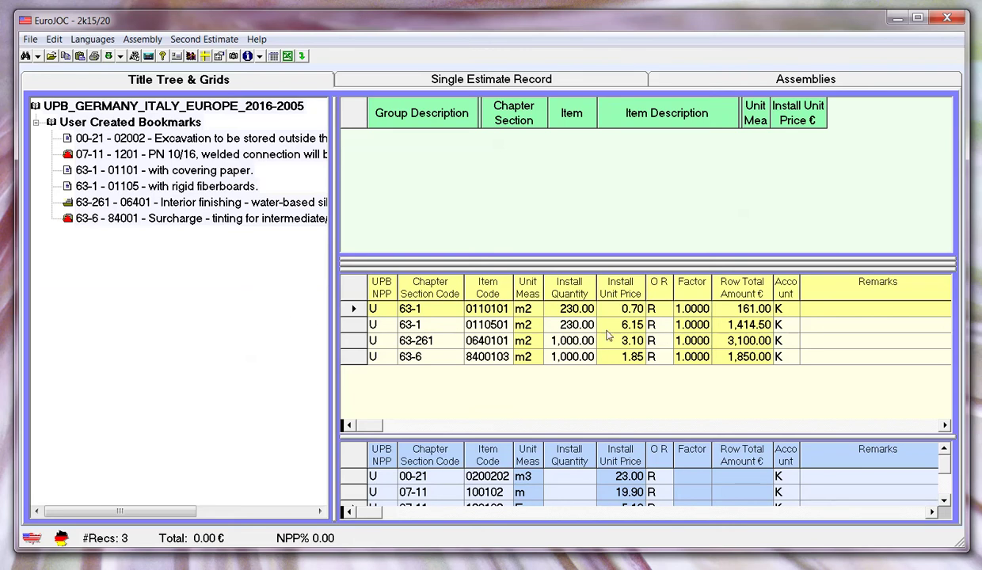
Remove the bookmarks of the yellow grid's estimate items.
{"action": "right_click", "coordinate": [666, 343]}
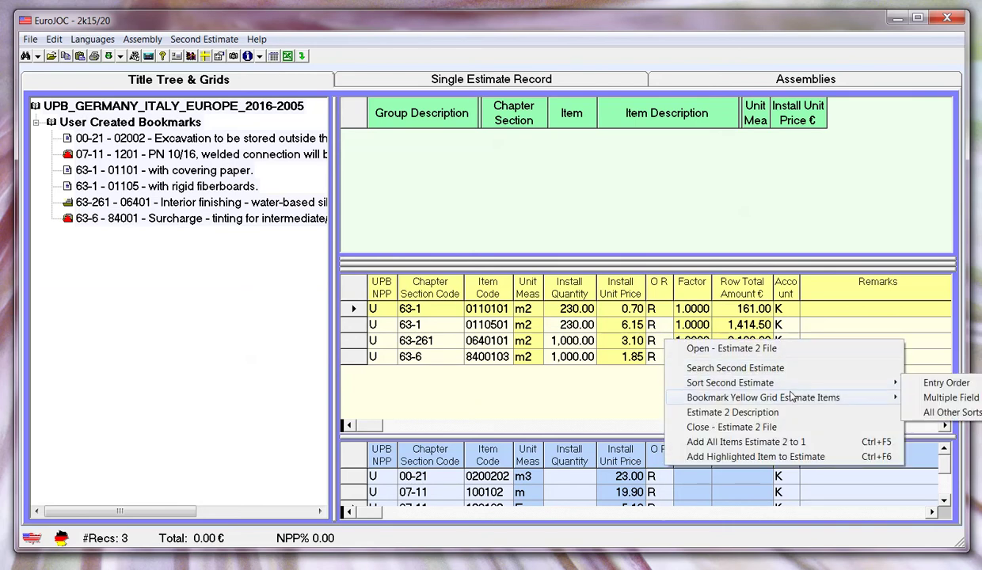
{"action": "mouse_move", "coordinate": [791, 400]}
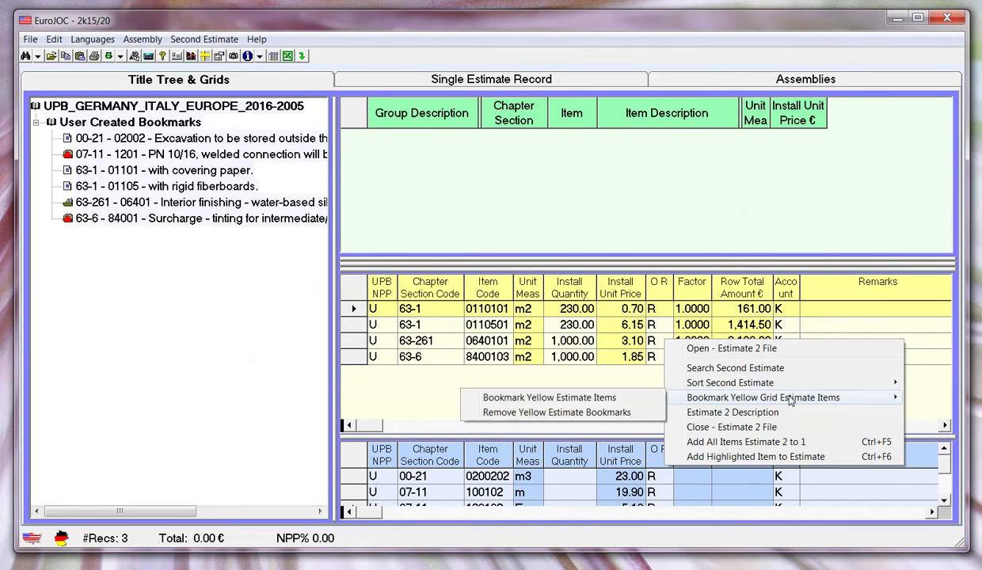
{"action": "left_click", "coordinate": [566, 413]}
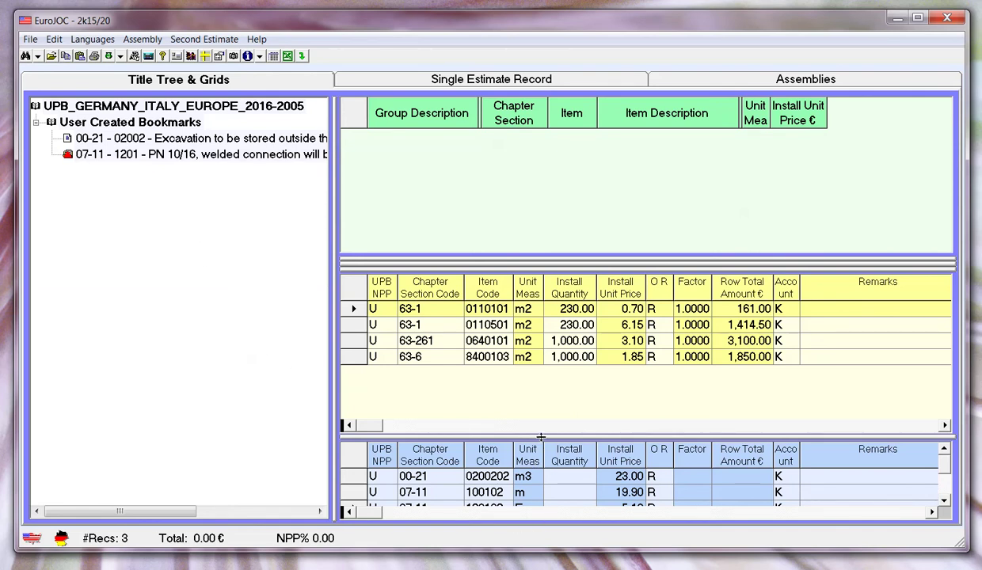
Enlarge the blue grid and bookmark its item 100102 of chapter section 07-11.
{"action": "left_click_drag", "start_coordinate": [533, 437], "coordinate": [533, 370]}
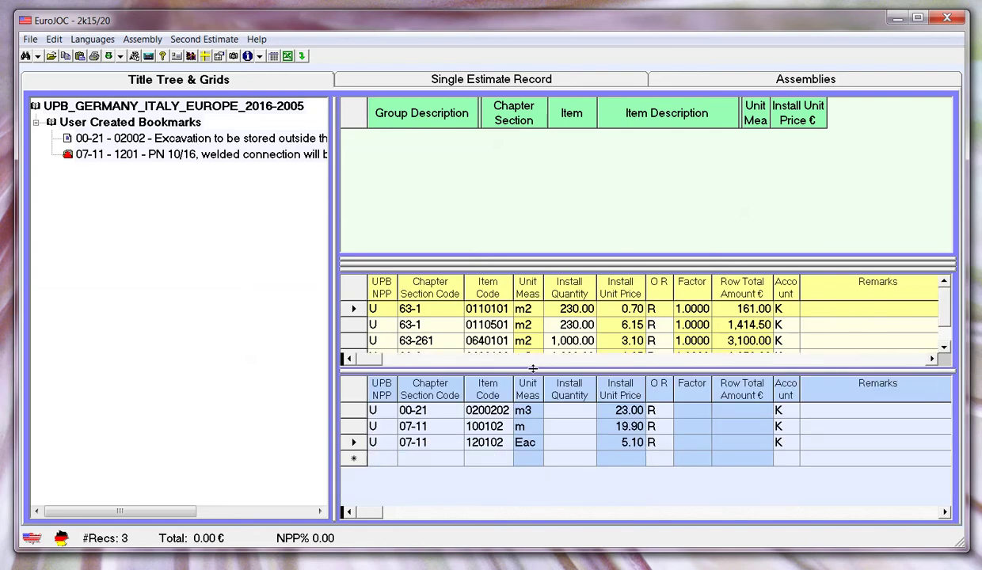
{"action": "left_click", "coordinate": [689, 433]}
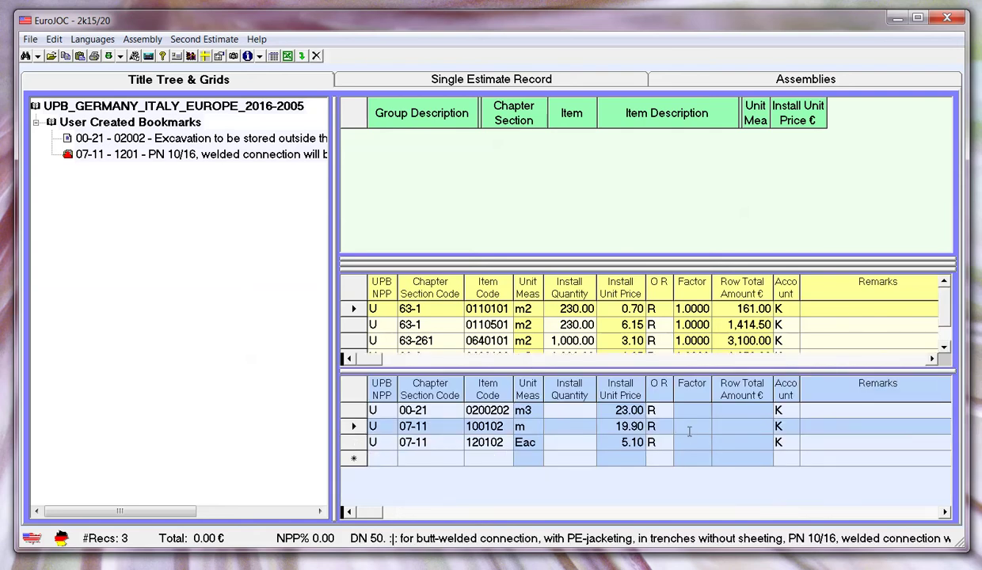
{"action": "right_click", "coordinate": [689, 434]}
{"action": "mouse_move", "coordinate": [766, 471]}
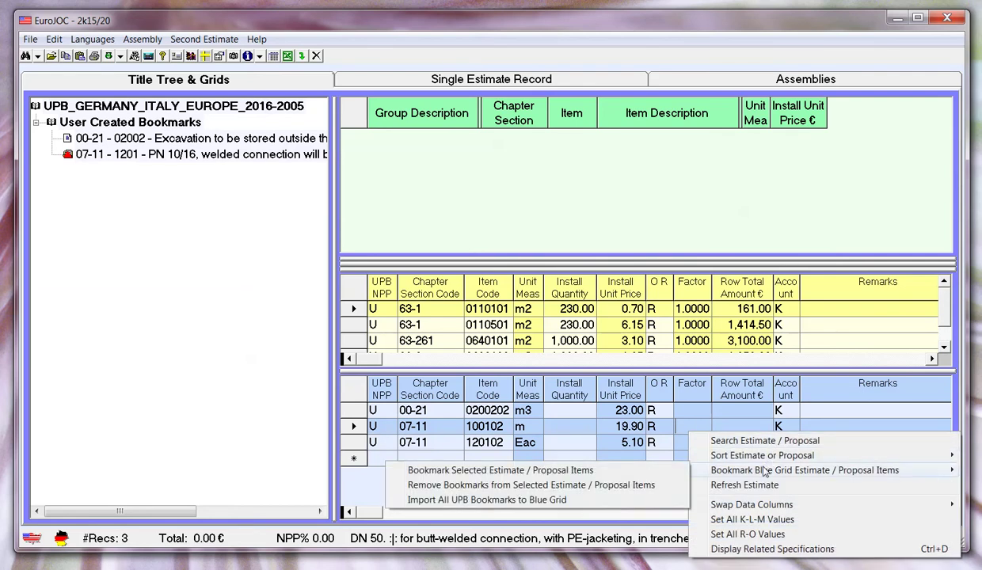
{"action": "left_click", "coordinate": [552, 472]}
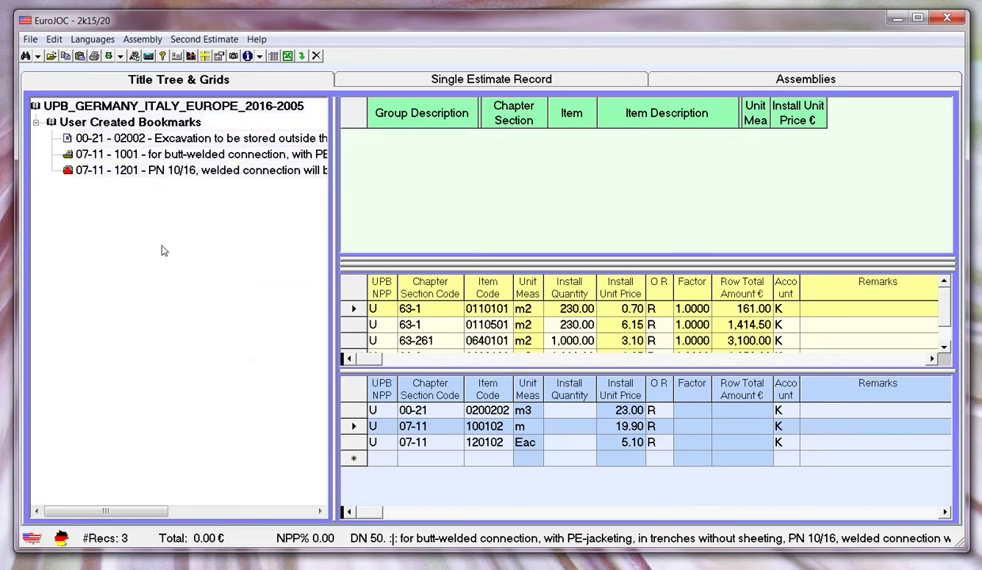
Remove the bookmarks from the selected blue grid estimate items and acknowledge the notice.
{"action": "right_click", "coordinate": [684, 428]}
{"action": "mouse_move", "coordinate": [740, 469]}
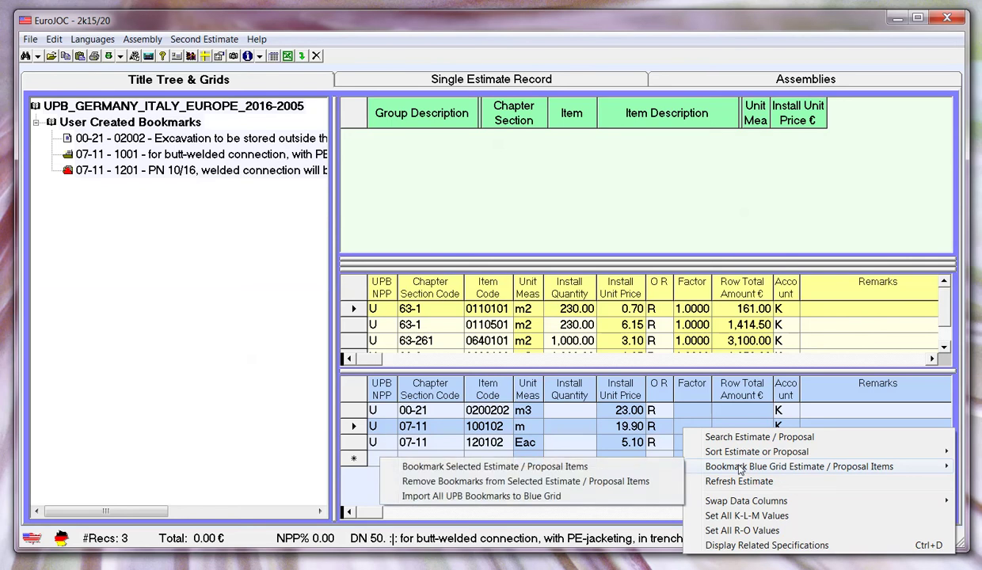
{"action": "left_click", "coordinate": [566, 483]}
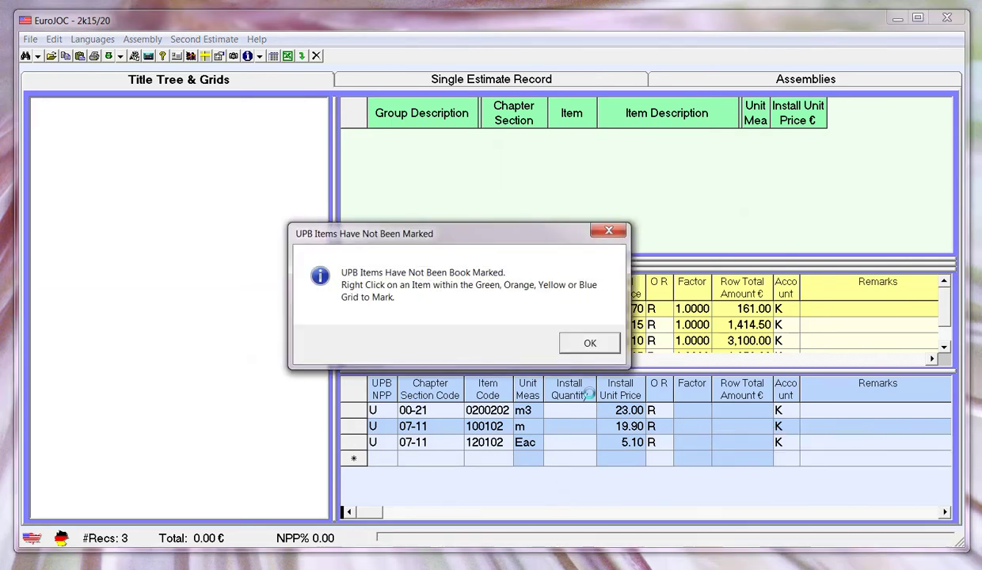
{"action": "left_click", "coordinate": [590, 343]}
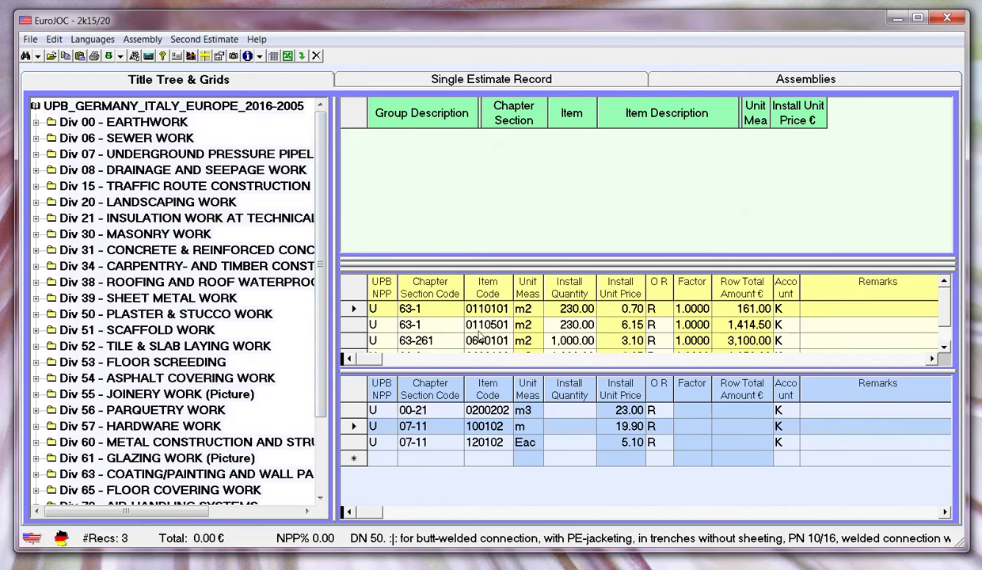
Examine the description of the second estimate in the yellow grid.
{"action": "left_click", "coordinate": [610, 327]}
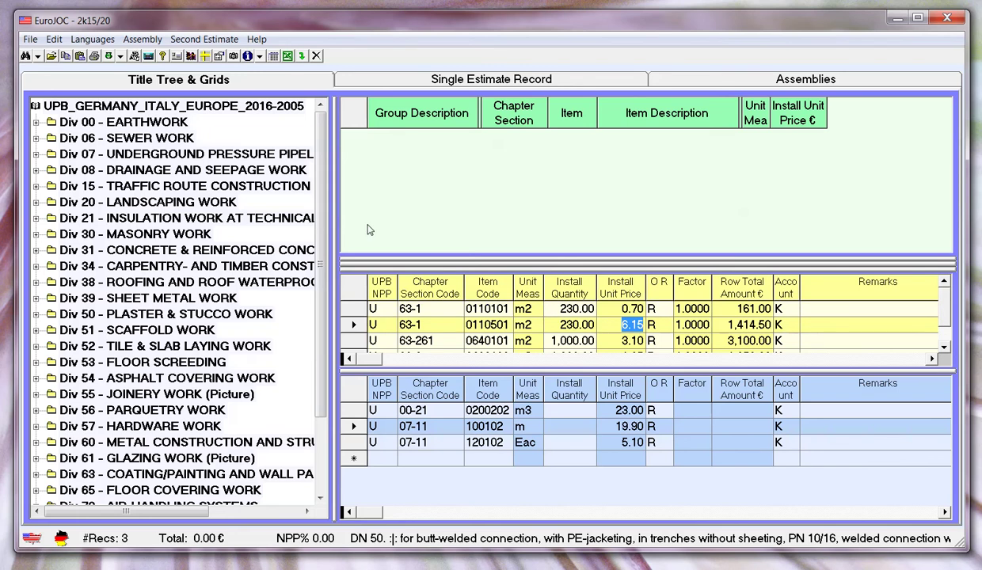
{"action": "left_click", "coordinate": [183, 41]}
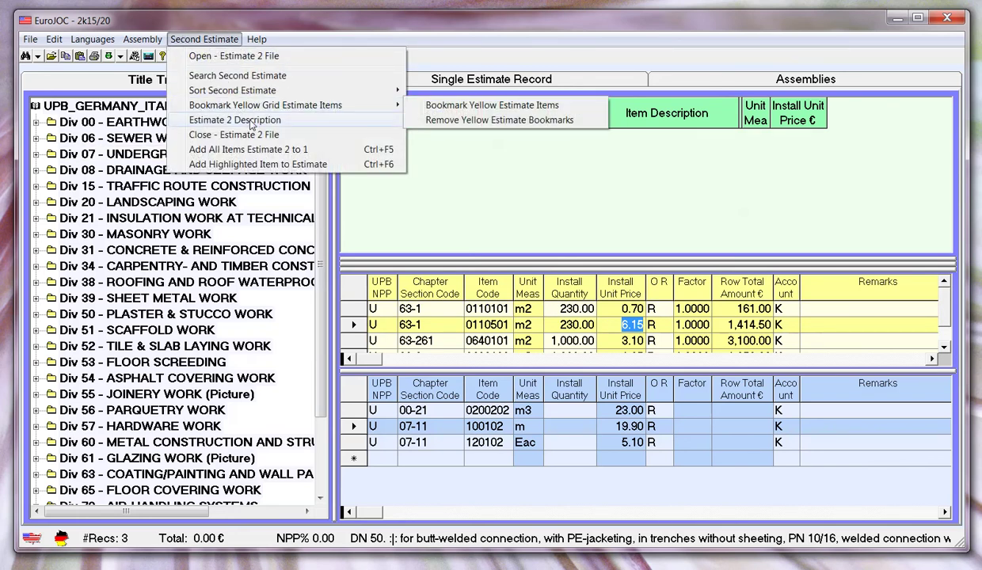
{"action": "left_click", "coordinate": [251, 124]}
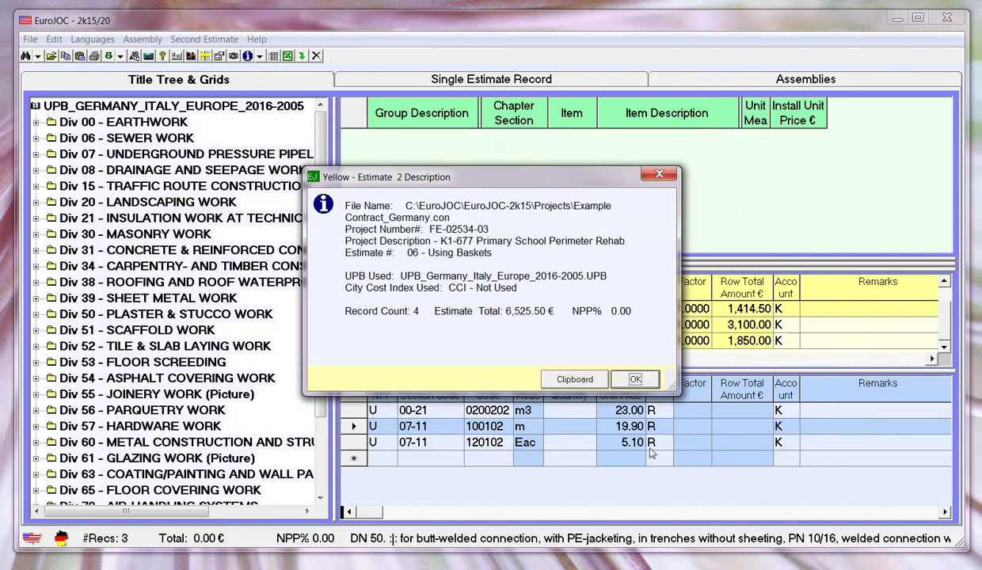
{"action": "left_click", "coordinate": [636, 380]}
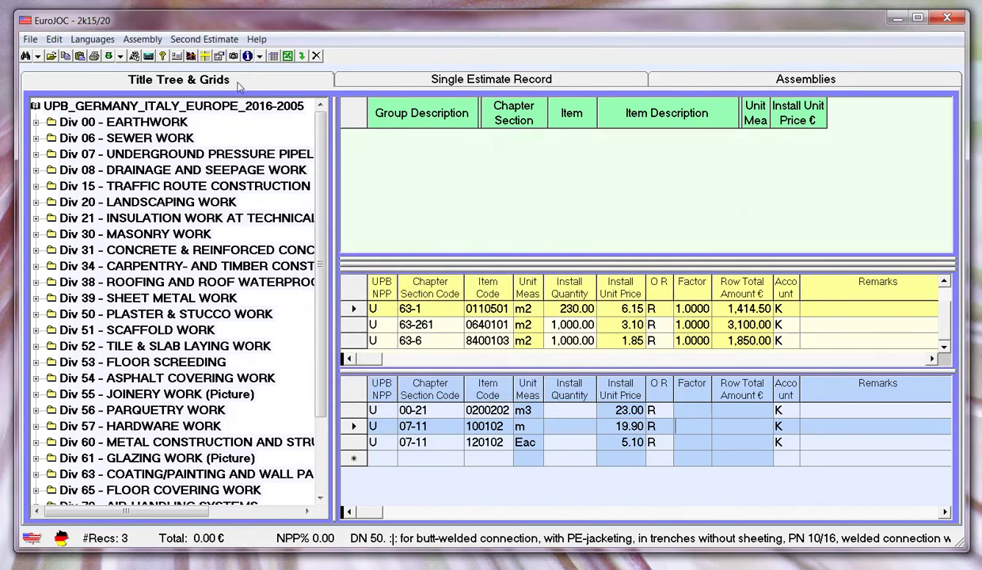
Open Estimate 07 - Building 3 of project FE-02534-03 from Example Contract_Germany.con as the second estimate and enlarge the yellow grid.
{"action": "left_click", "coordinate": [204, 39]}
{"action": "left_click", "coordinate": [246, 50]}
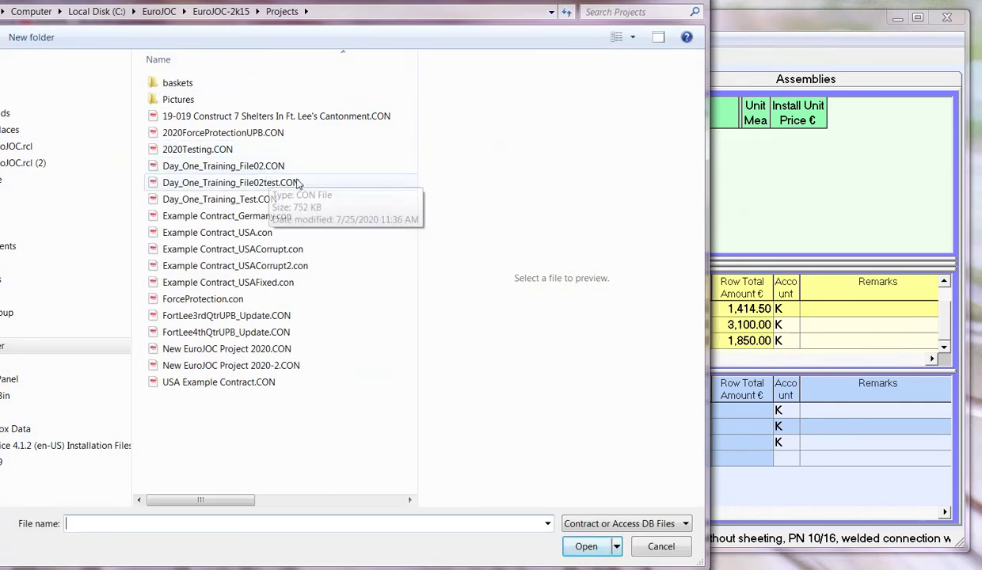
{"action": "left_click", "coordinate": [279, 217]}
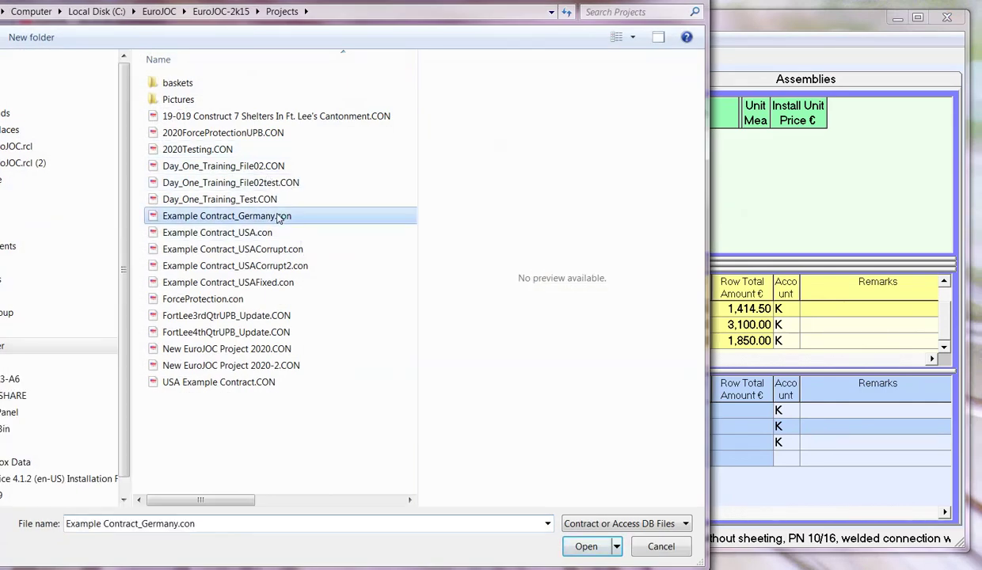
{"action": "left_click", "coordinate": [590, 549]}
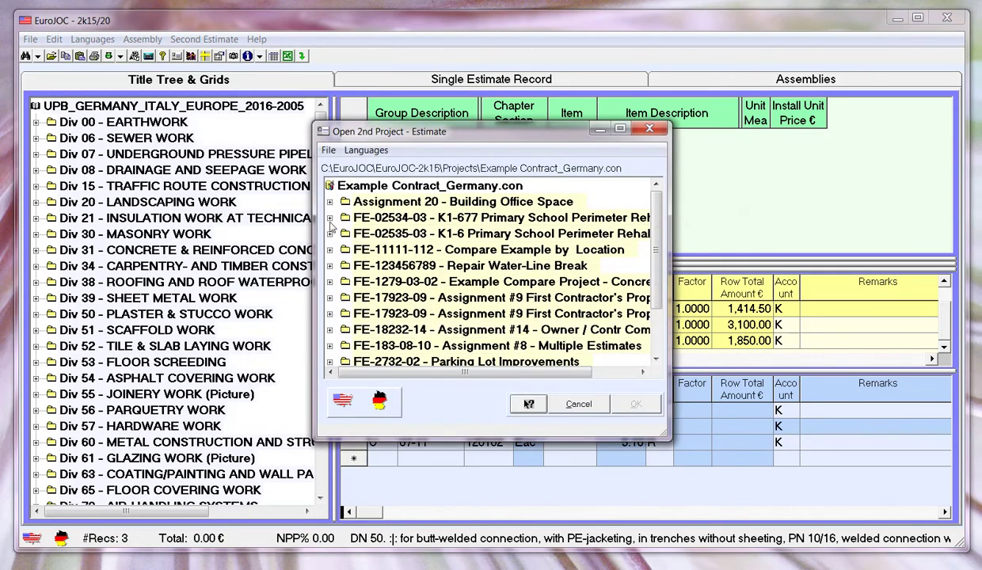
{"action": "left_click", "coordinate": [329, 218]}
{"action": "left_click", "coordinate": [346, 235]}
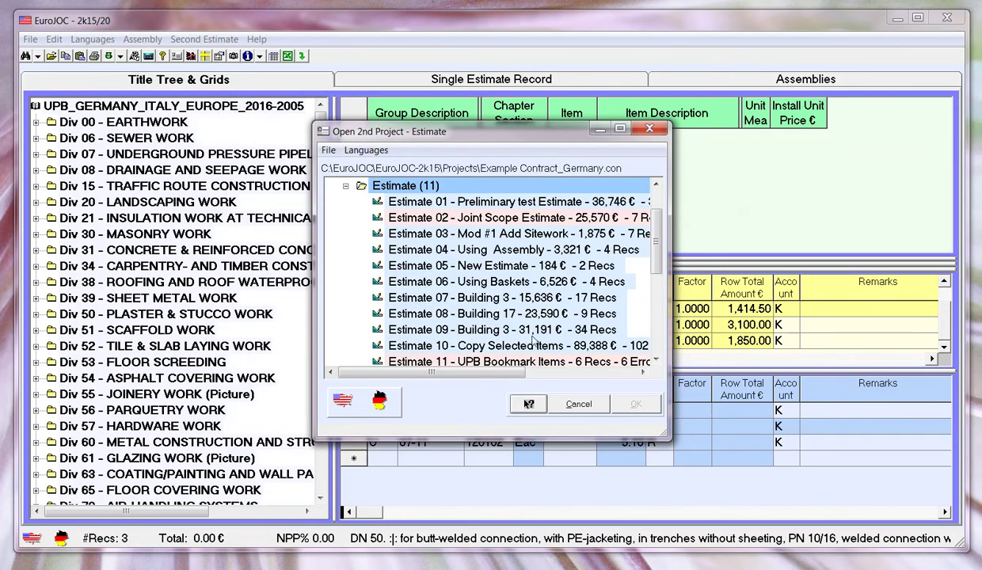
{"action": "left_click", "coordinate": [569, 299]}
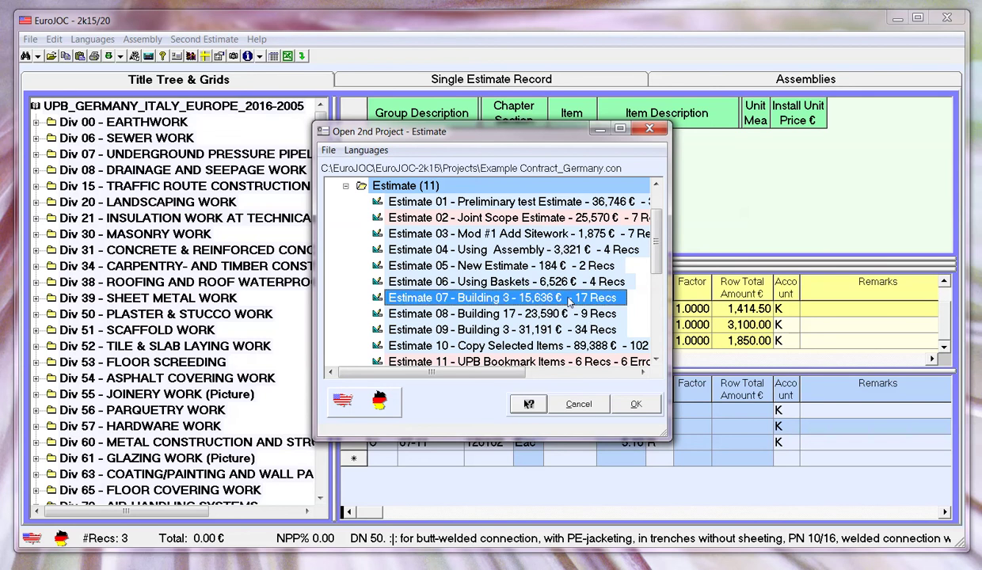
{"action": "left_click", "coordinate": [634, 405]}
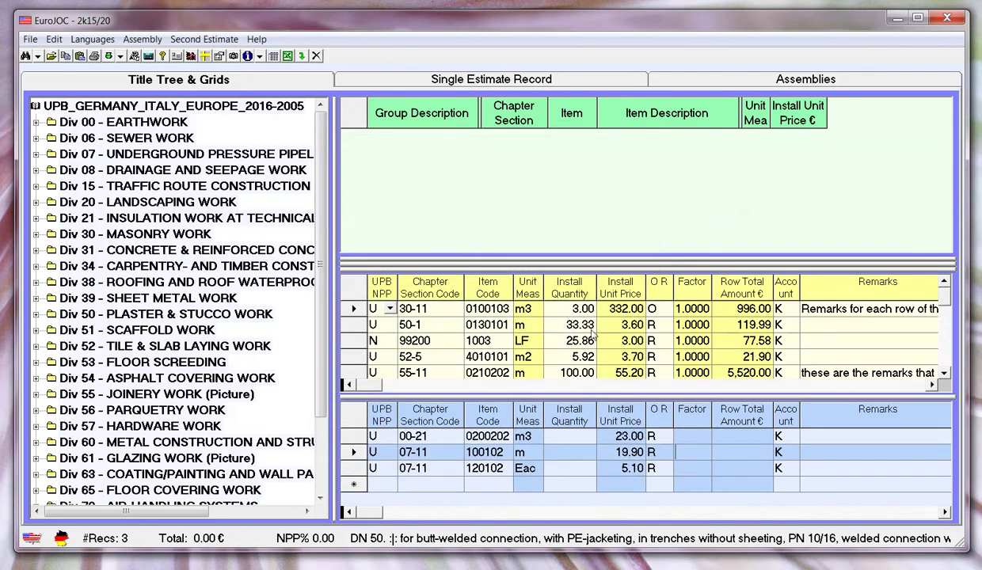
{"action": "left_click_drag", "start_coordinate": [559, 262], "coordinate": [555, 213]}
Check the title tree for bookmarked titles and acknowledge the notice.
{"action": "right_click", "coordinate": [309, 331]}
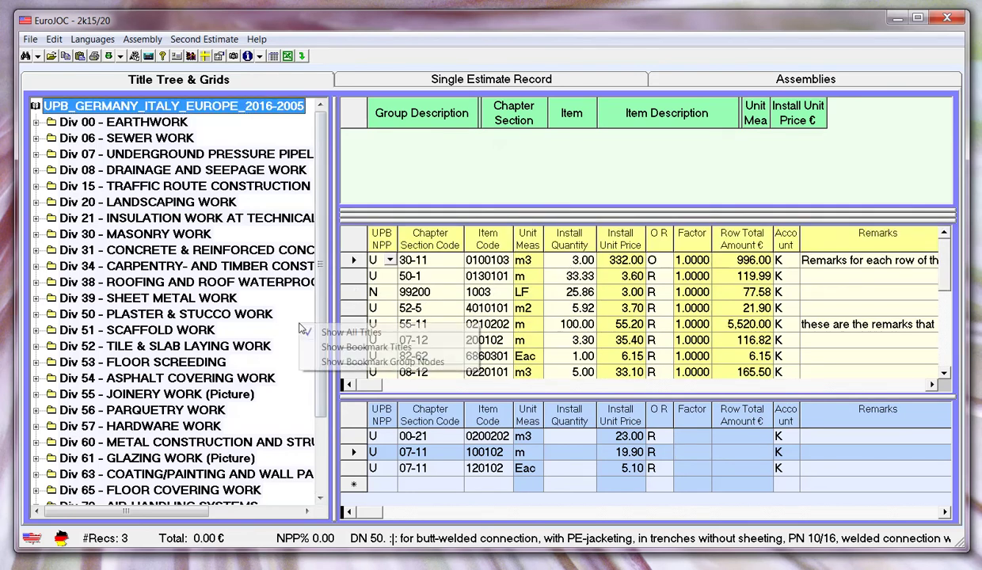
{"action": "left_click", "coordinate": [335, 346]}
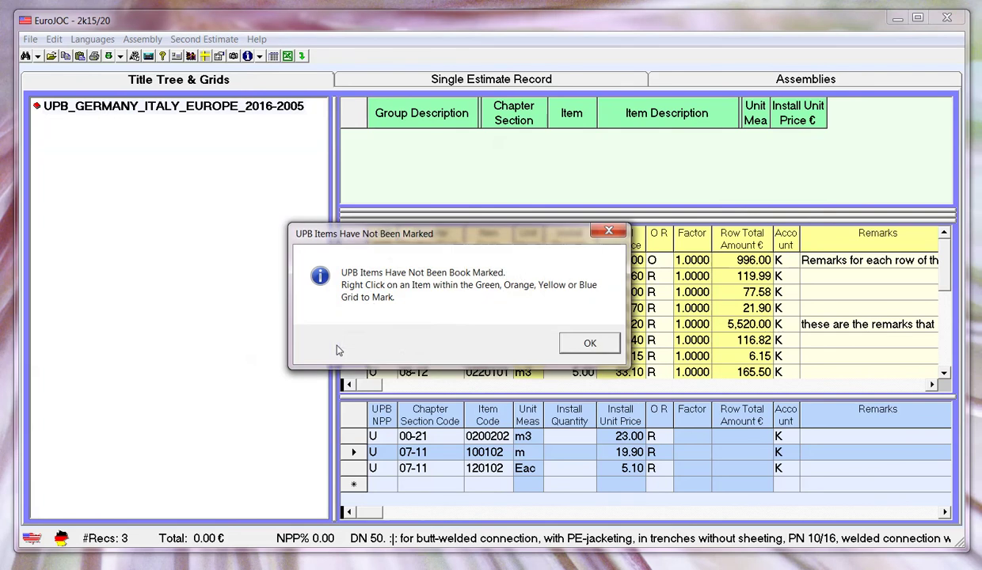
{"action": "left_click", "coordinate": [589, 343]}
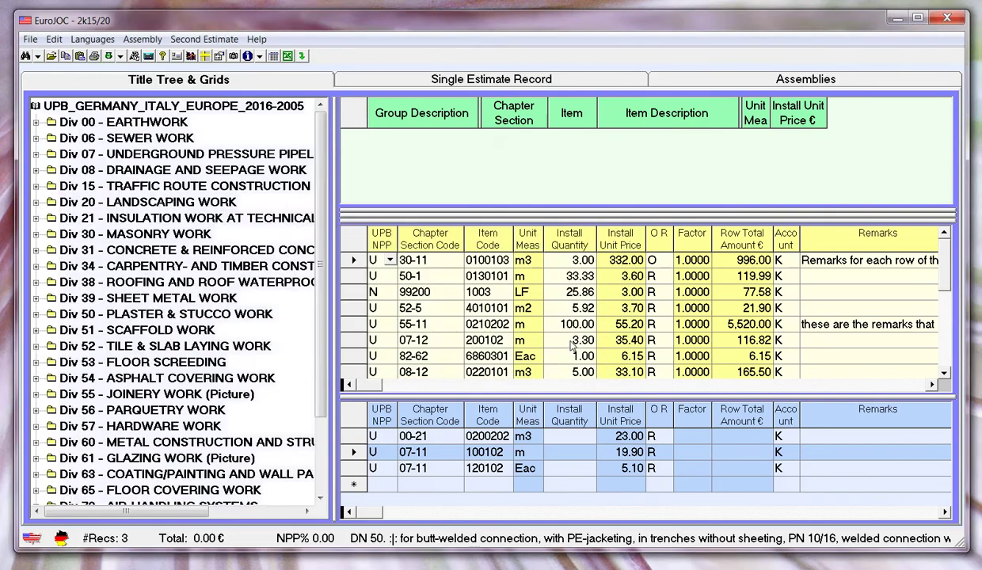
Bookmark the yellow grid's estimate items and show the bookmark group nodes in the title tree.
{"action": "left_click", "coordinate": [564, 314]}
{"action": "right_click", "coordinate": [565, 314]}
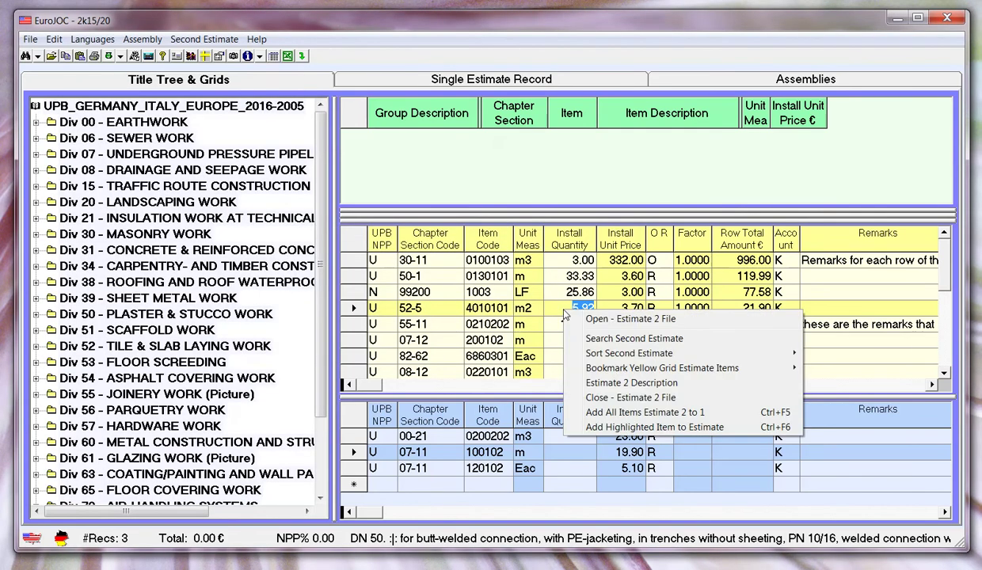
{"action": "mouse_move", "coordinate": [646, 348]}
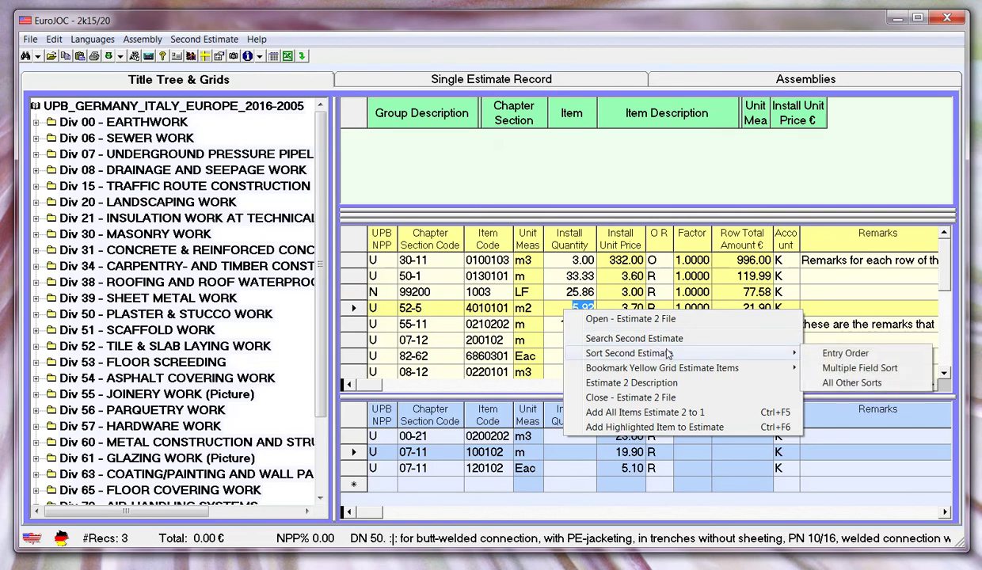
{"action": "mouse_move", "coordinate": [686, 368]}
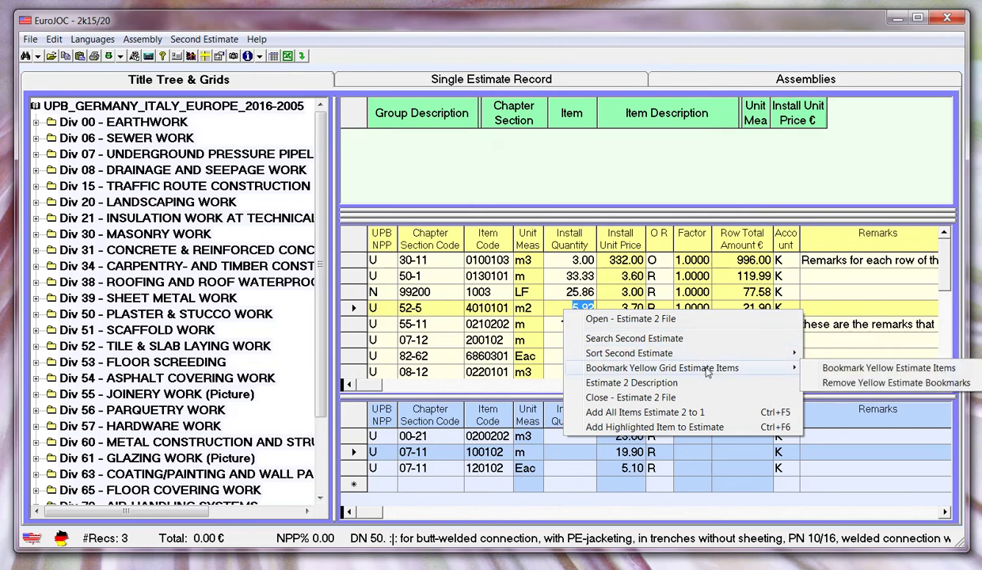
{"action": "left_click", "coordinate": [911, 369]}
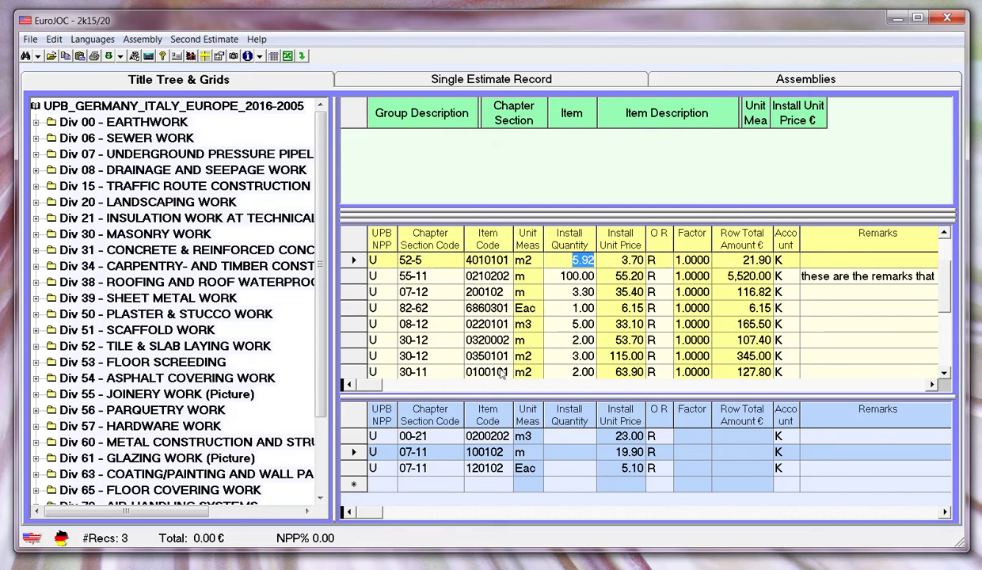
{"action": "right_click", "coordinate": [292, 333]}
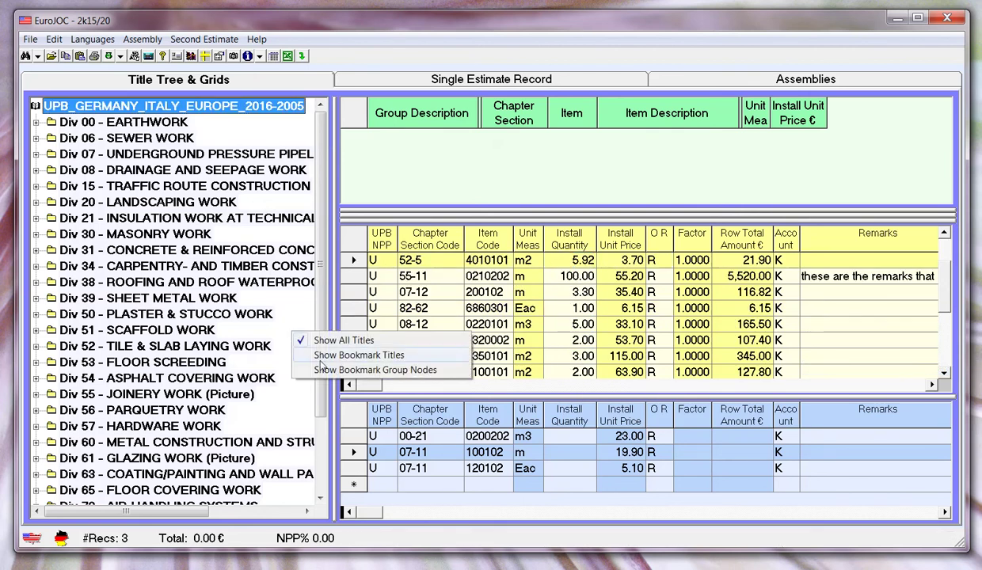
{"action": "left_click", "coordinate": [314, 371]}
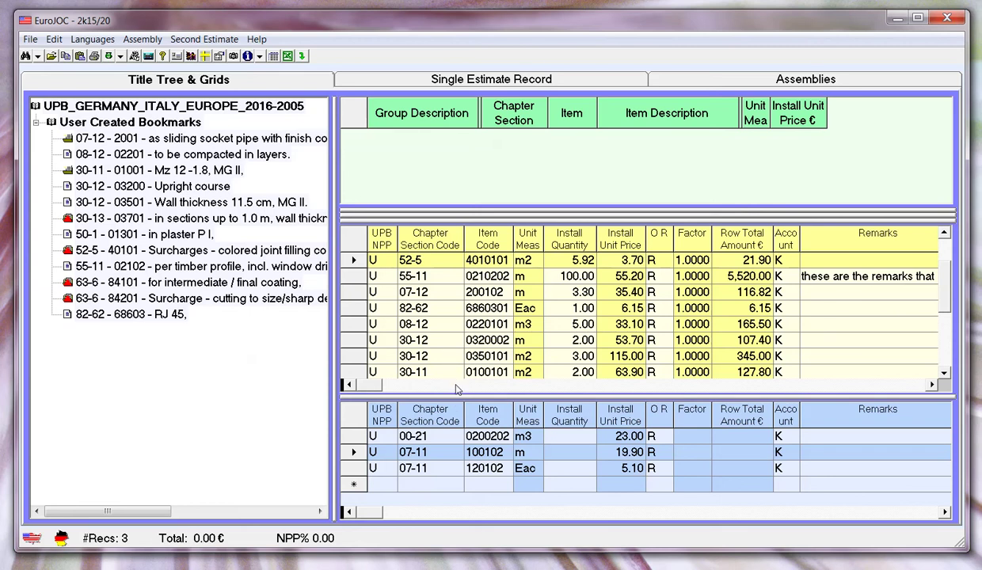
Enlarge the blue grid and import all UPB bookmarks into it, confirming the import.
{"action": "left_click_drag", "start_coordinate": [444, 393], "coordinate": [443, 354]}
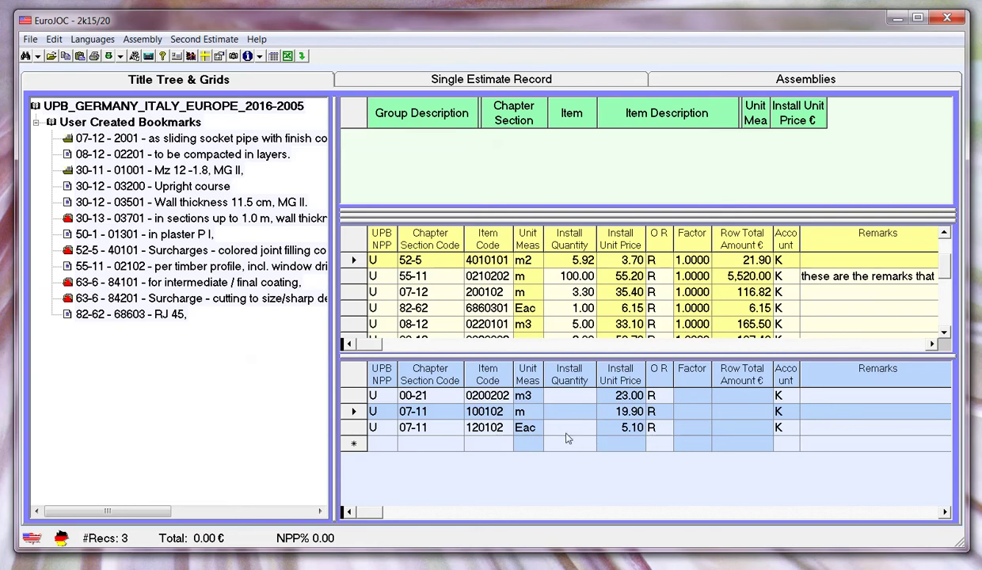
{"action": "left_click", "coordinate": [690, 415]}
{"action": "right_click", "coordinate": [690, 411]}
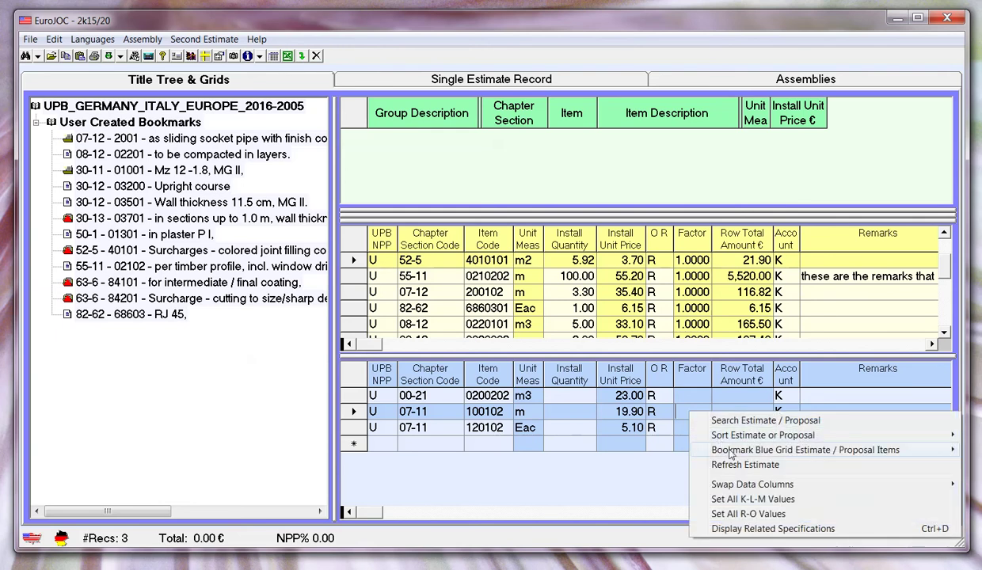
{"action": "mouse_move", "coordinate": [730, 453]}
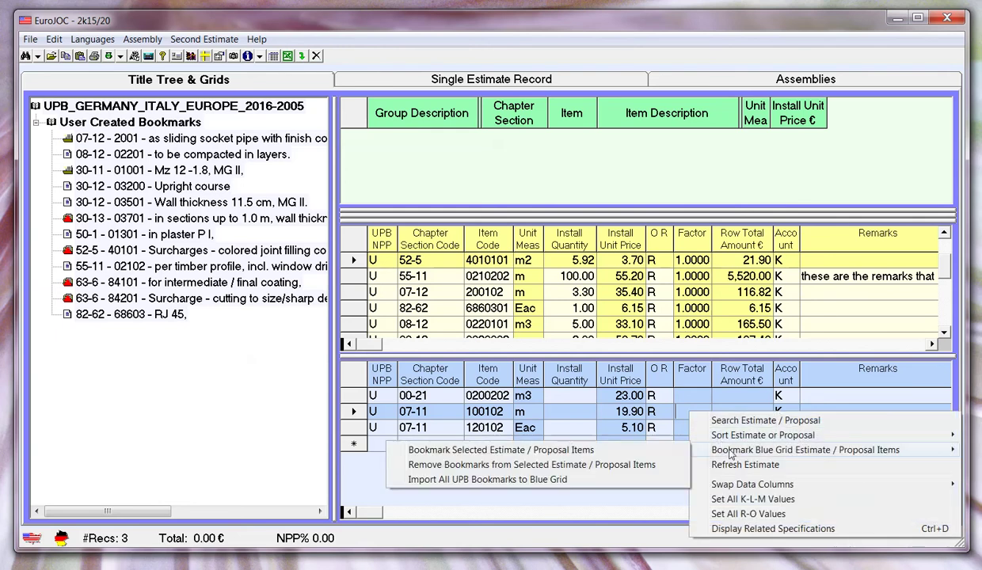
{"action": "left_click", "coordinate": [506, 483]}
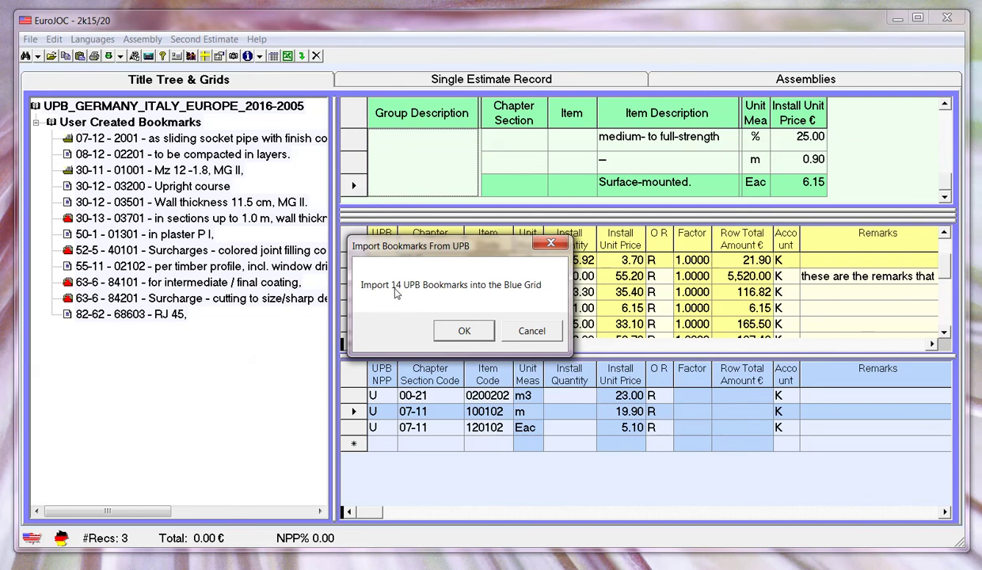
{"action": "left_click", "coordinate": [449, 326]}
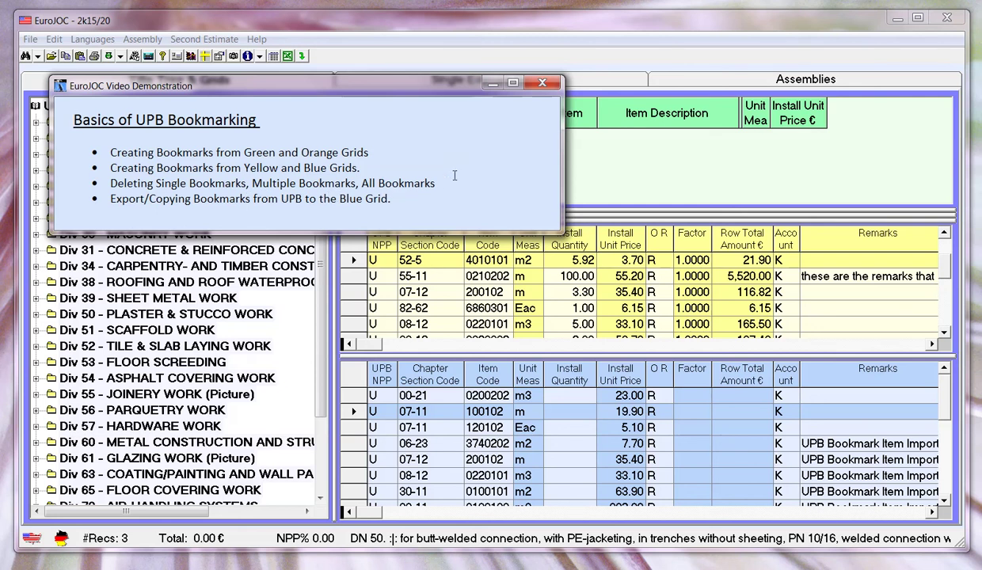
Close the video demonstration outline and open the Unit Price Book Editor.
{"action": "left_click", "coordinate": [542, 85]}
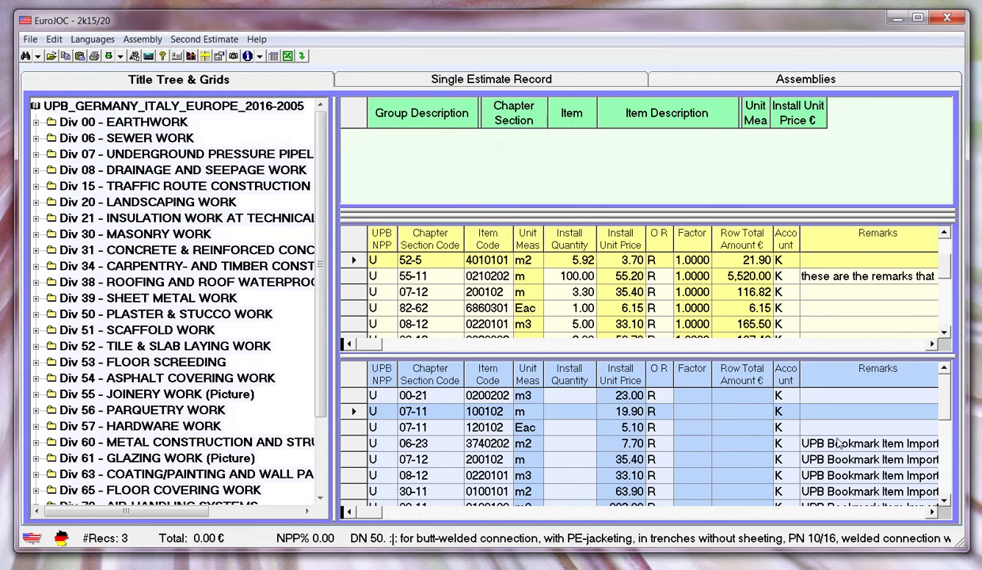
{"action": "left_click", "coordinate": [32, 39]}
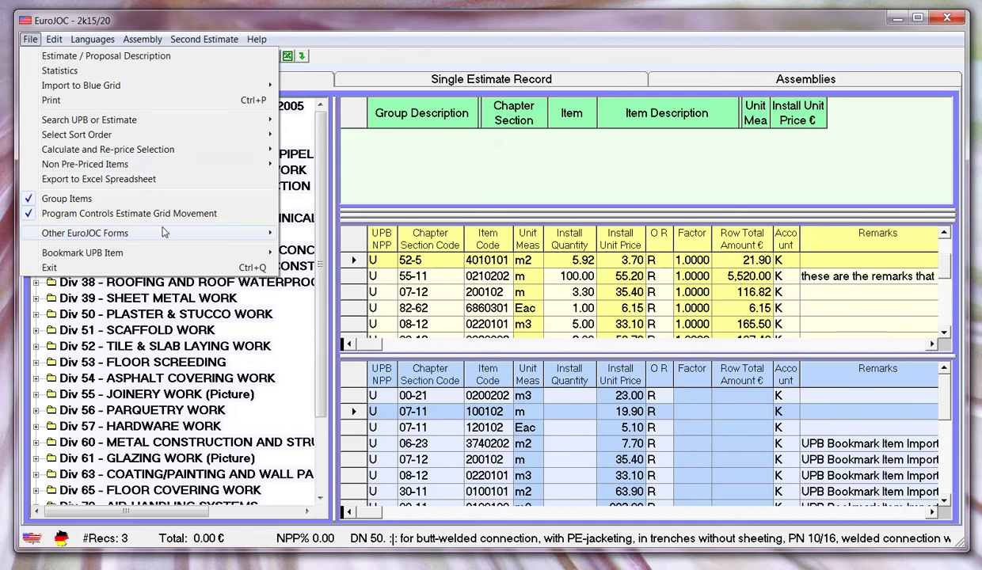
{"action": "mouse_move", "coordinate": [226, 233]}
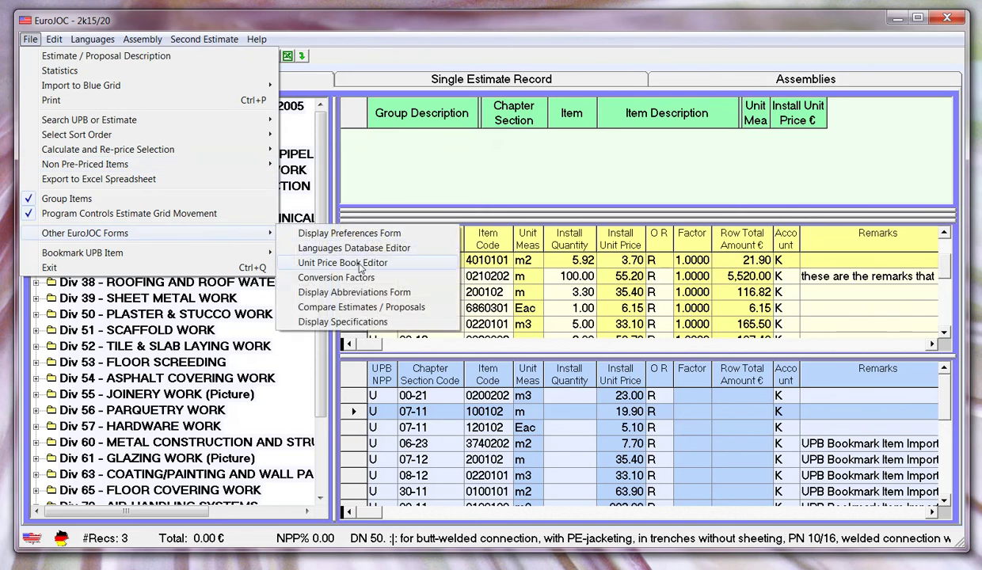
{"action": "left_click", "coordinate": [348, 262]}
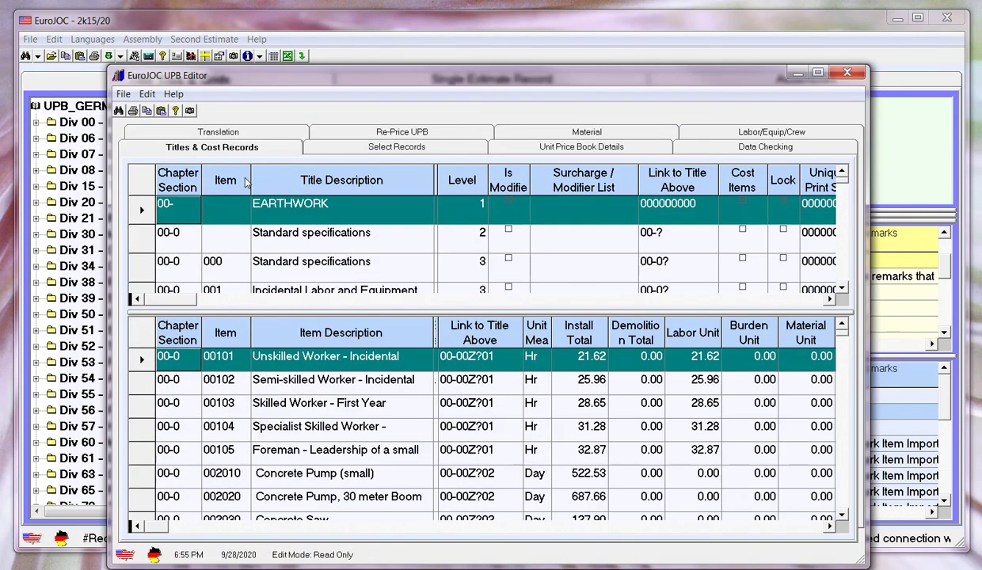
Remove all item and title bookmarks from the unit price book and close its editor.
{"action": "left_click", "coordinate": [124, 94]}
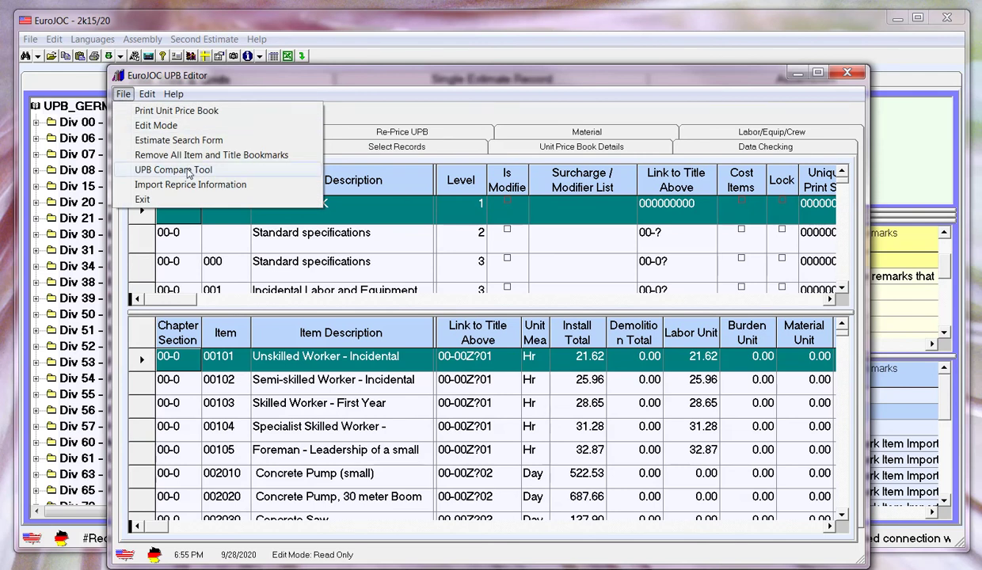
{"action": "left_click", "coordinate": [192, 155]}
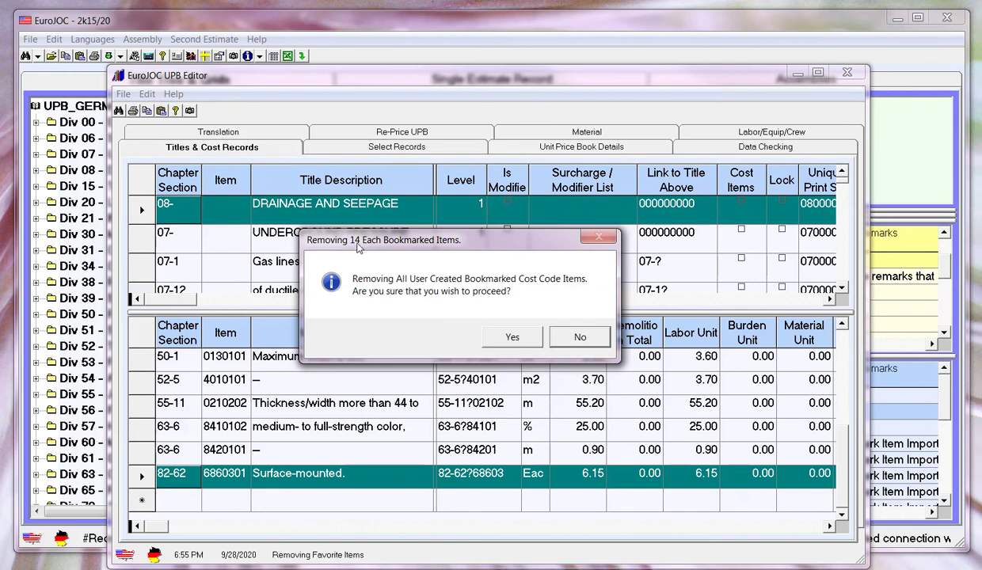
{"action": "left_click", "coordinate": [508, 341]}
{"action": "left_click", "coordinate": [507, 338]}
{"action": "left_click", "coordinate": [512, 338]}
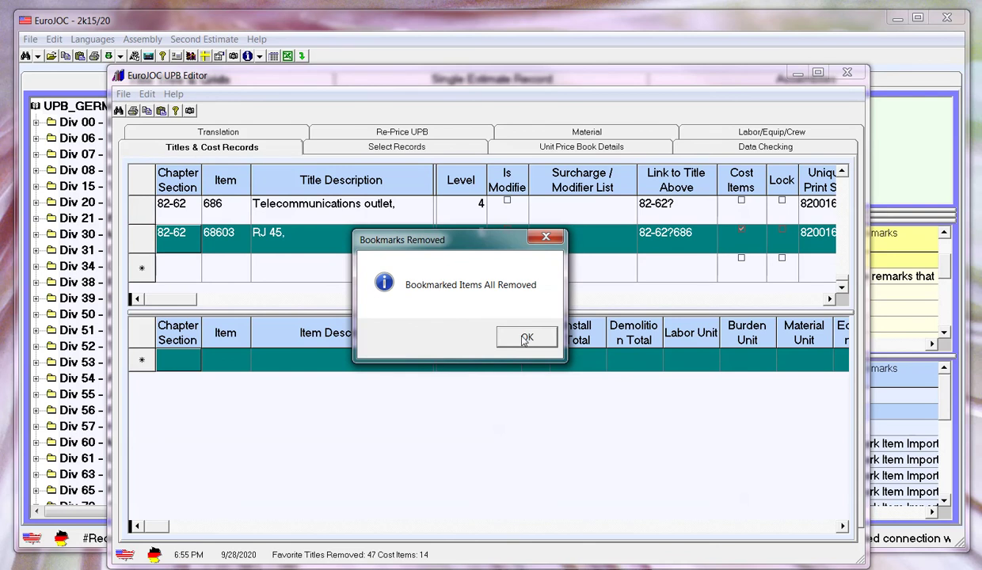
{"action": "left_click", "coordinate": [523, 339]}
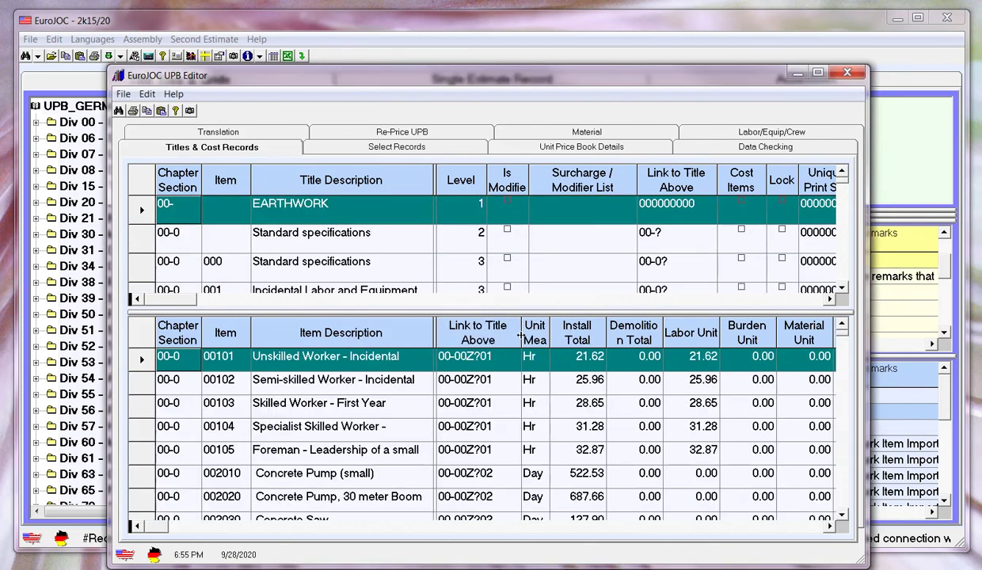
{"action": "left_click", "coordinate": [847, 74]}
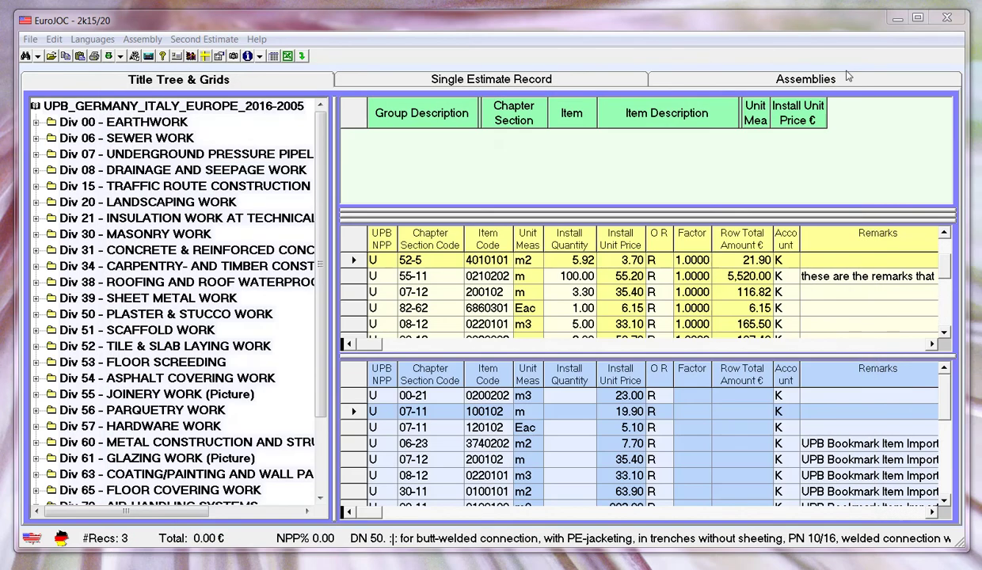